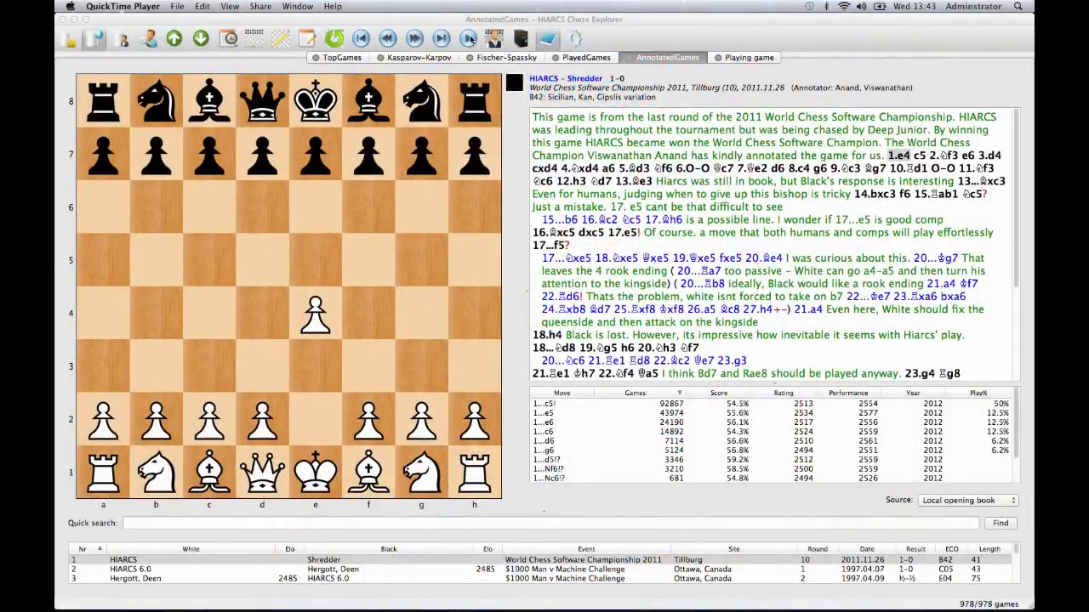
# Step: Autoplay the annotated HIARCS–Shredder game and look through the app, File, Edit, View and Help menus
pyautogui.click(469, 38)
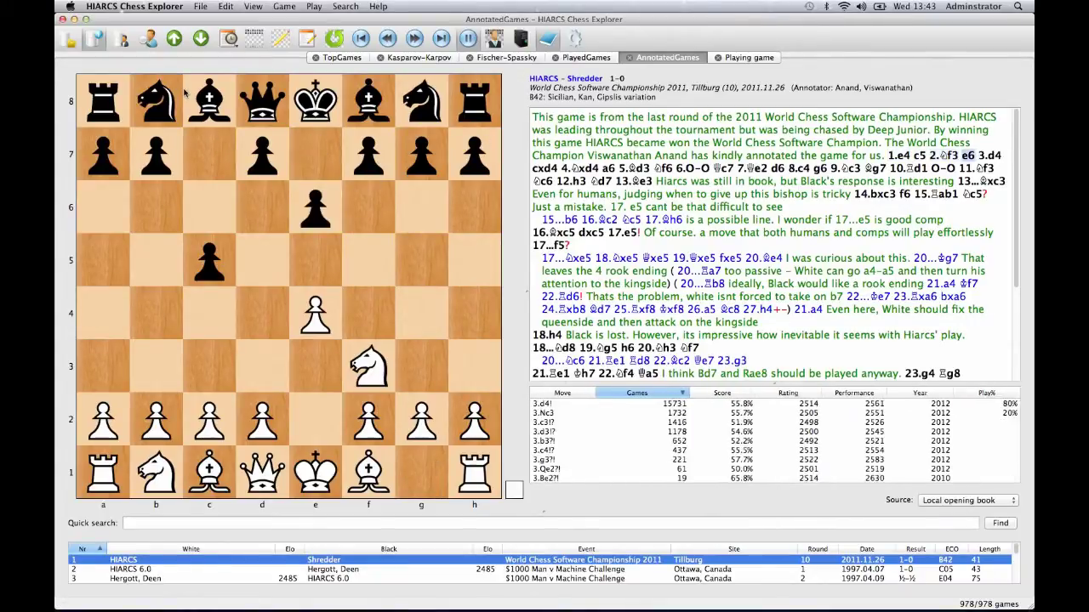
pyautogui.click(163, 7)
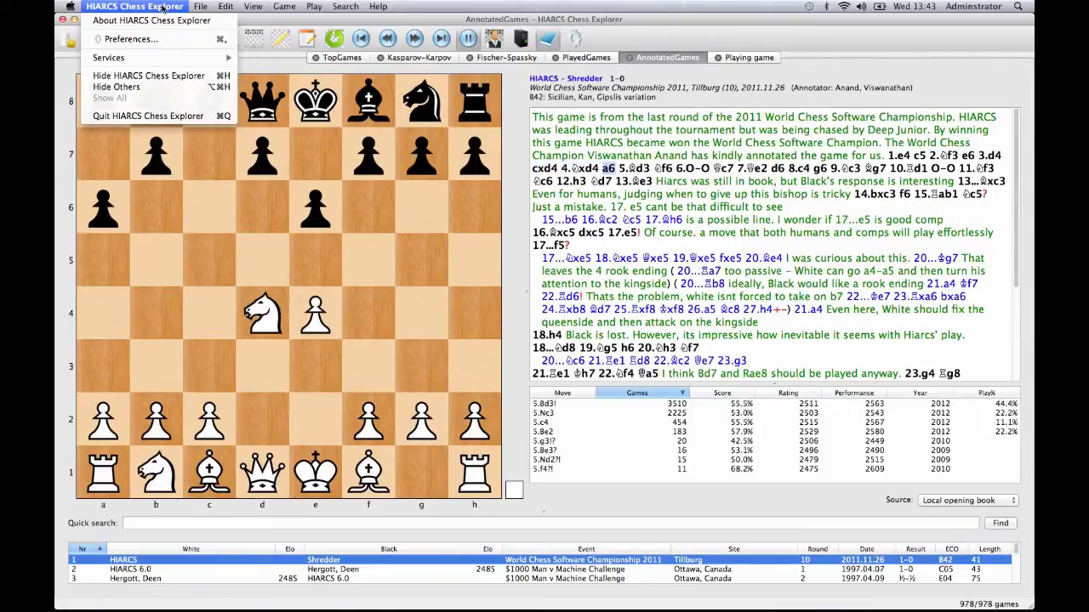
pyautogui.moveTo(197, 7)
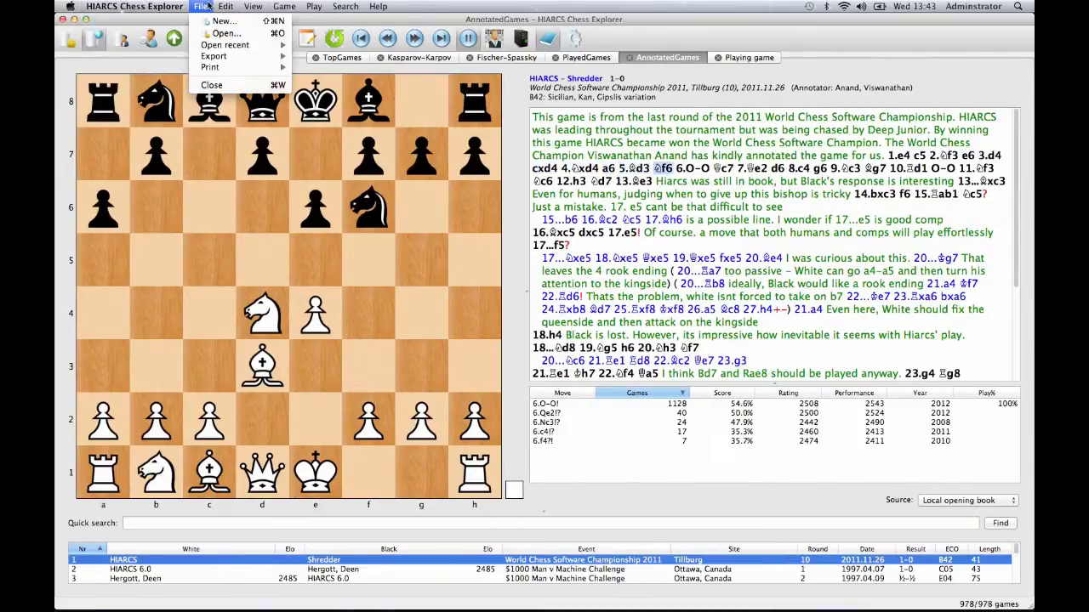
pyautogui.moveTo(217, 58)
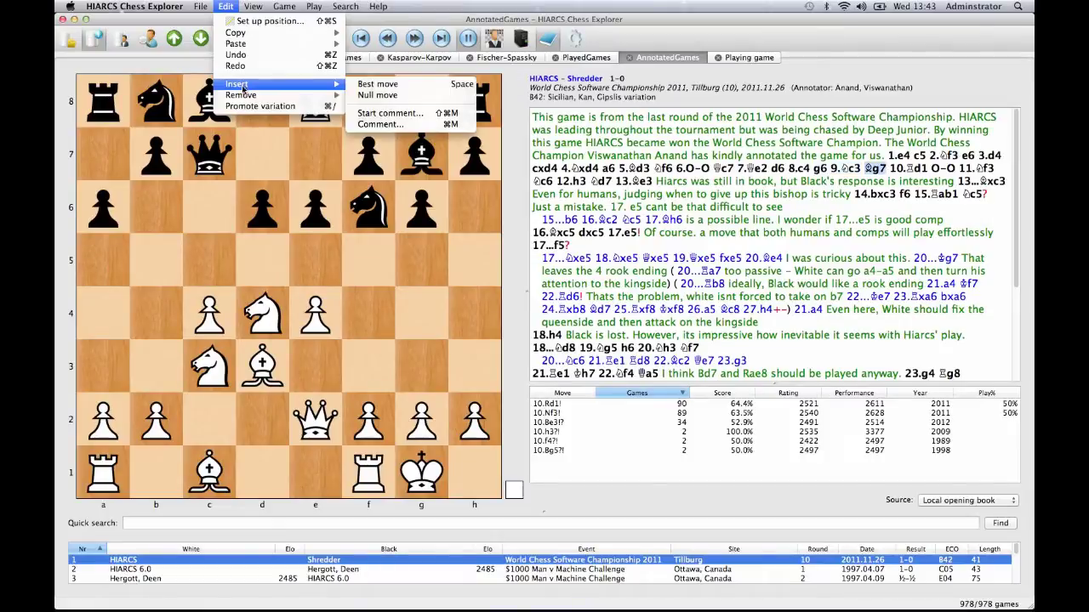
pyautogui.moveTo(244, 95)
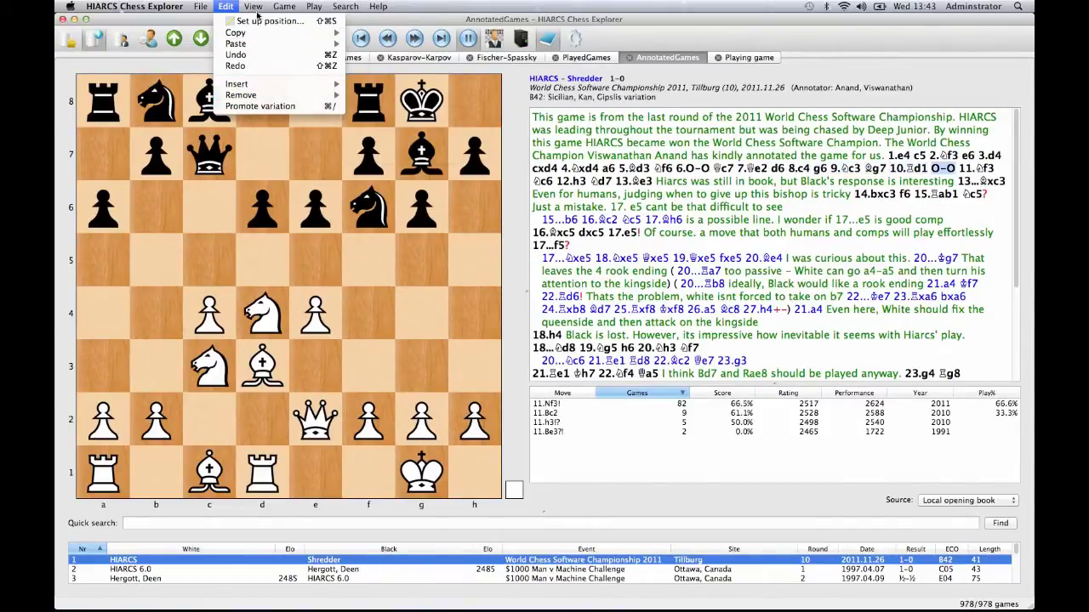
pyautogui.moveTo(259, 8)
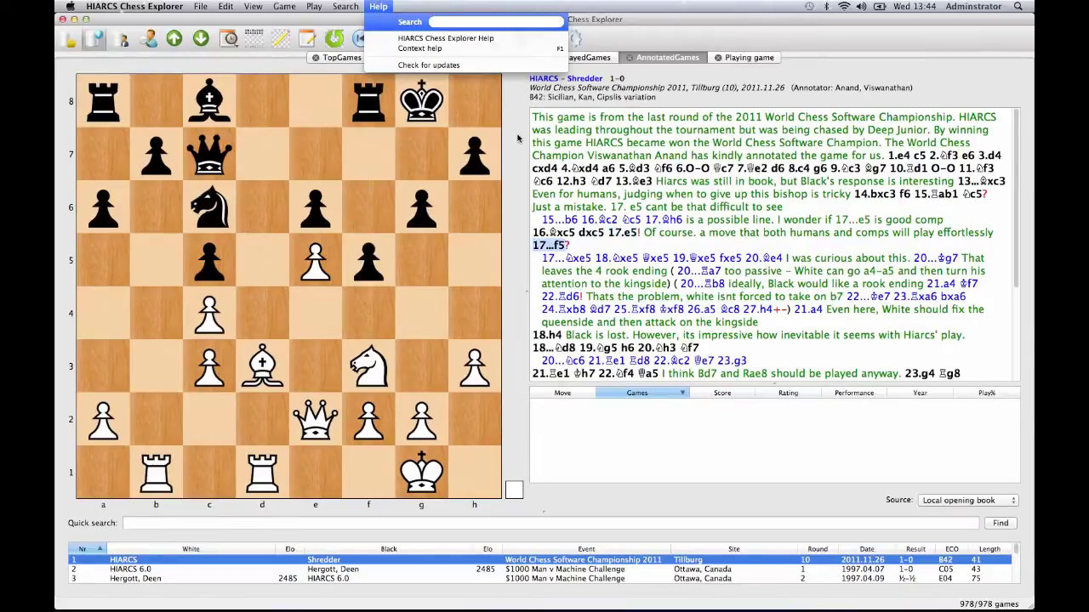
pyautogui.press('Escape')
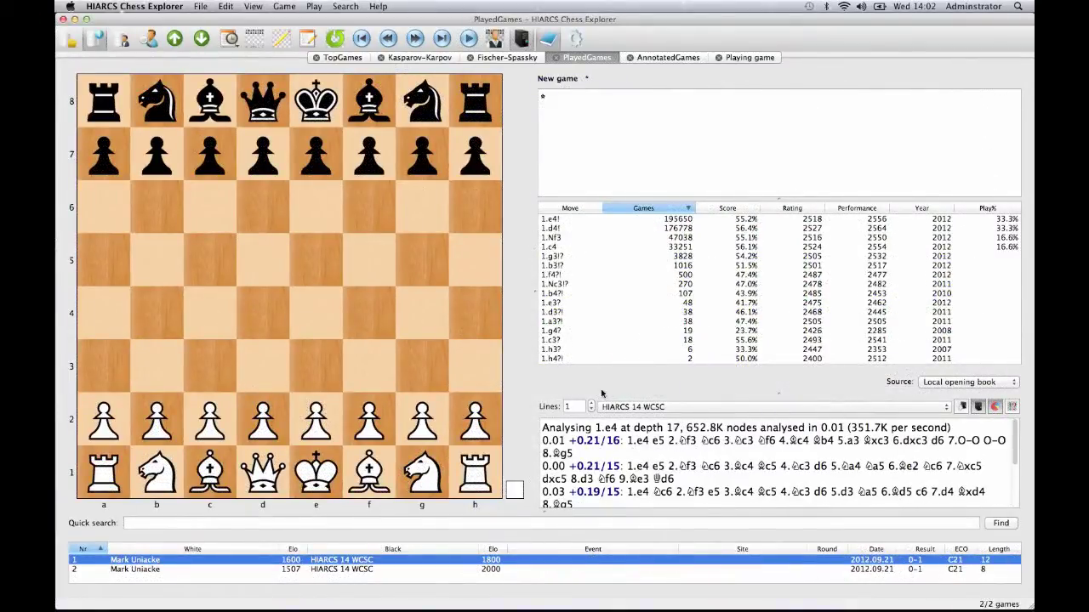
# Step: Play 1.e4 c5 2.Nf3 d6 3.d4 cxd4 4.Nxd4 Nf6 on the board
pyautogui.click(329, 417)
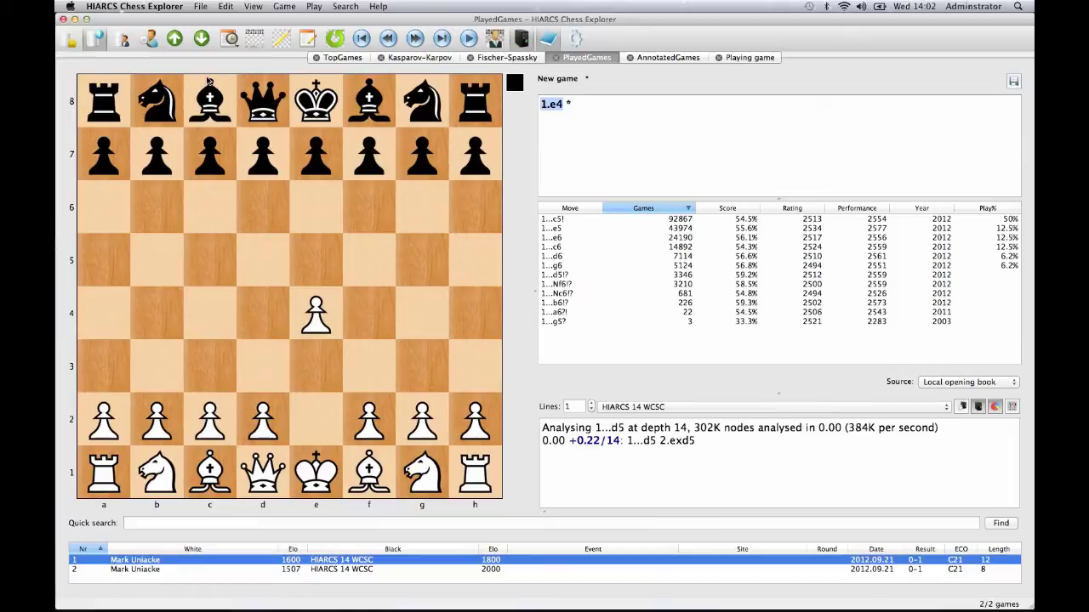
pyautogui.click(210, 155)
pyautogui.click(369, 366)
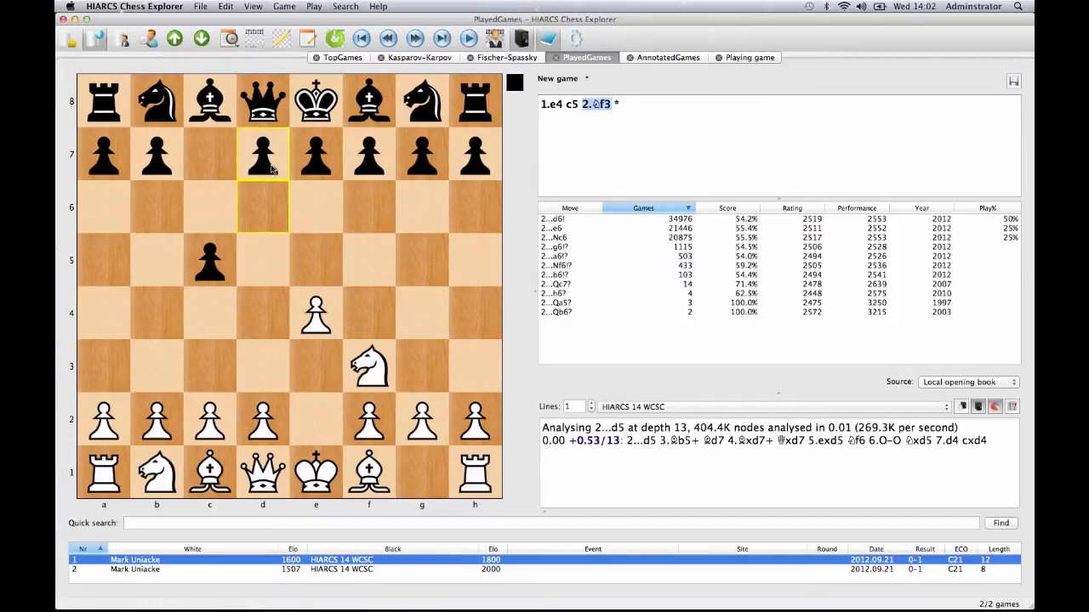
pyautogui.click(265, 200)
pyautogui.moveTo(263, 416); pyautogui.dragTo(263, 316)
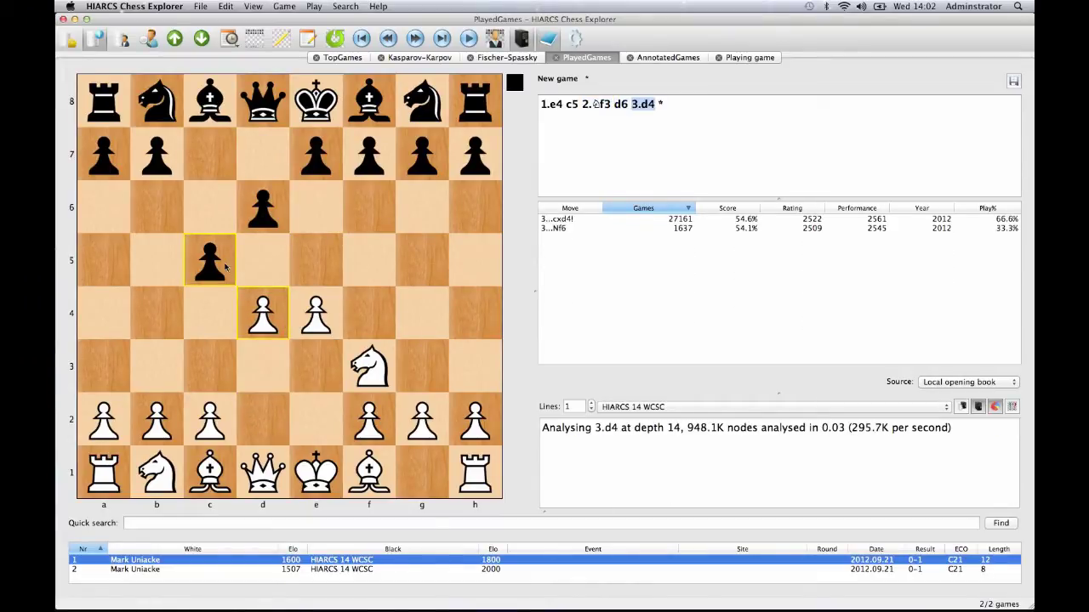
pyautogui.moveTo(226, 264); pyautogui.dragTo(263, 313)
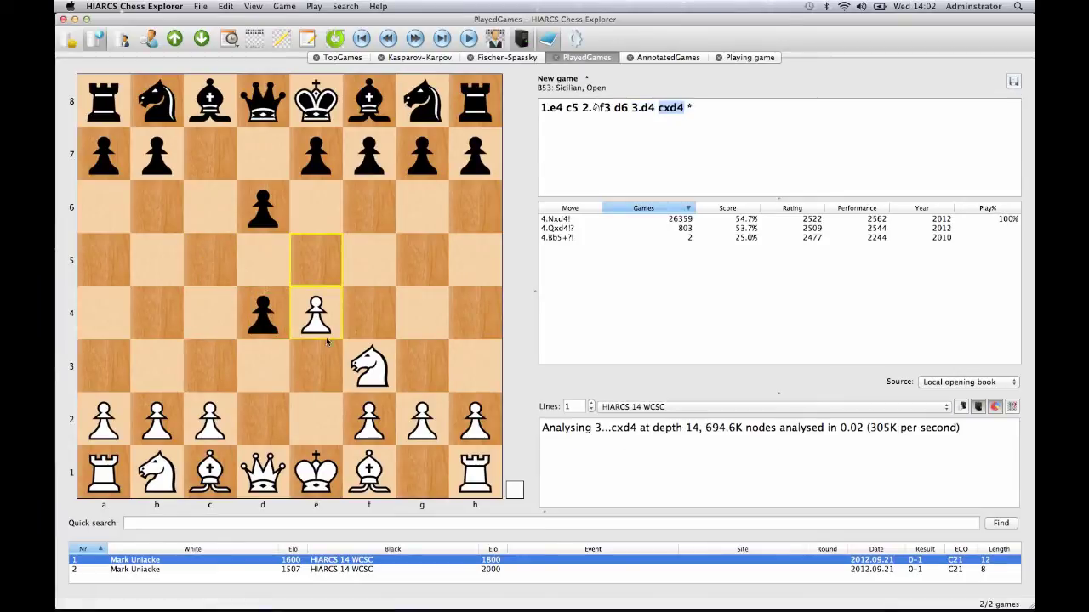
pyautogui.moveTo(364, 364); pyautogui.dragTo(267, 313)
pyautogui.moveTo(416, 102); pyautogui.dragTo(369, 207)
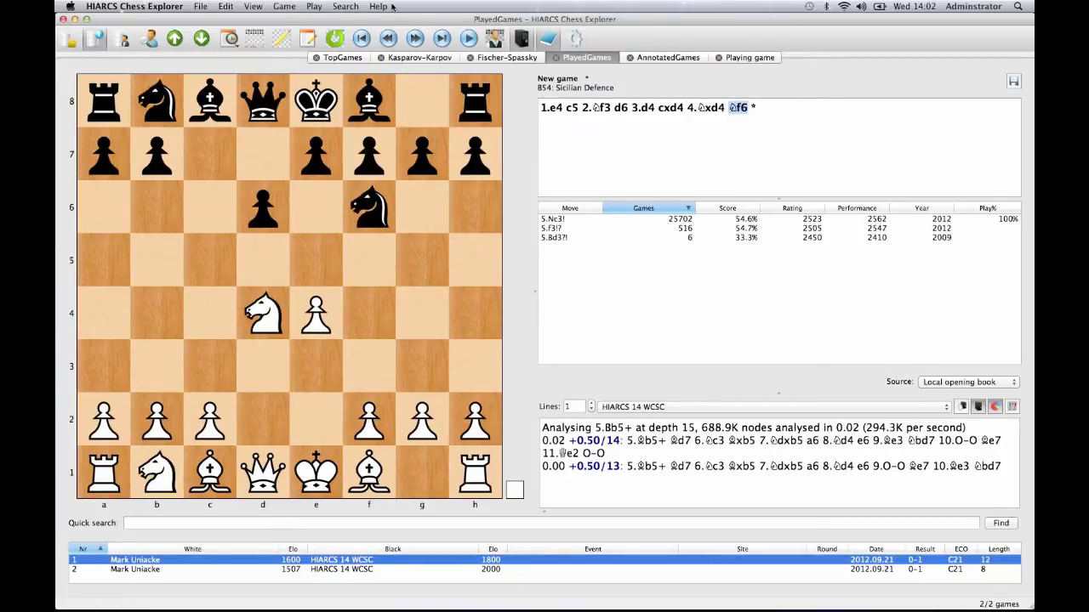
# Step: Cycle through the TopGames, Kasparov-Karpov, Fischer-Spassky, PlayedGames and AnnotatedGames collections
pyautogui.click(340, 57)
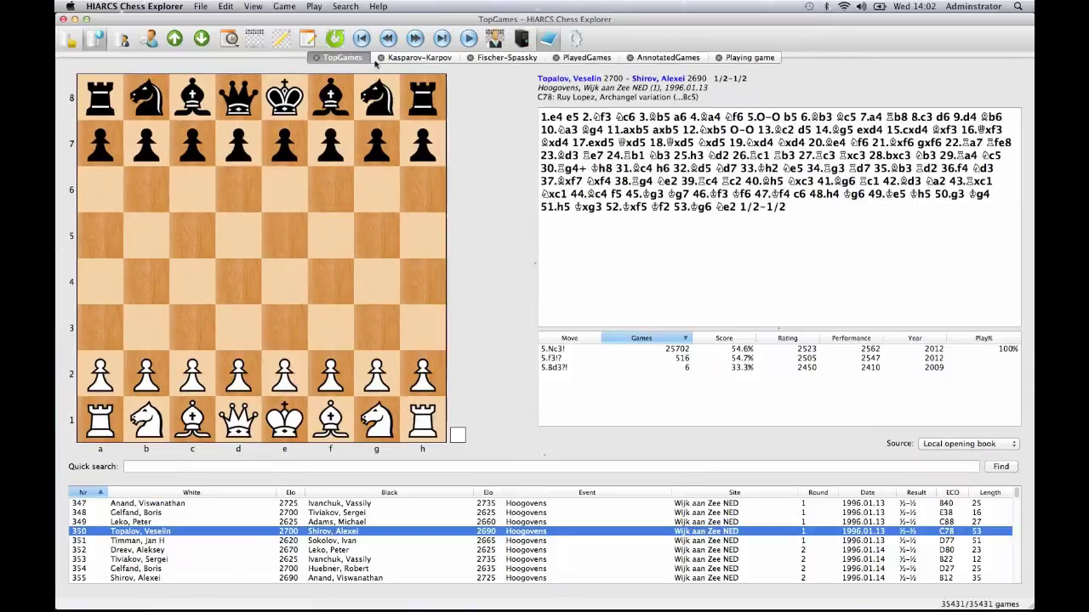
pyautogui.click(415, 58)
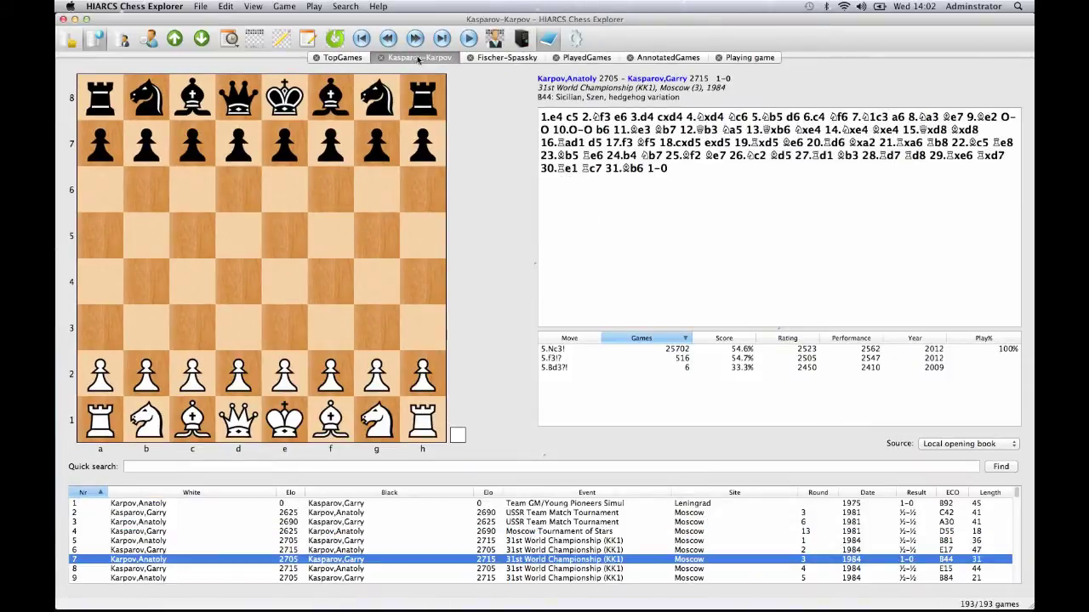
pyautogui.click(499, 58)
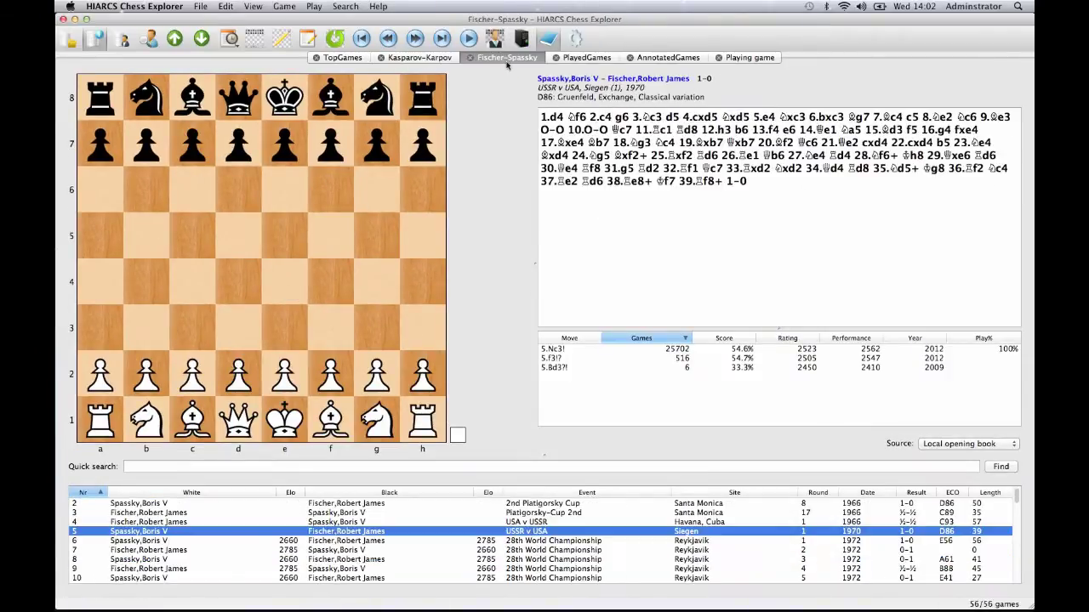
pyautogui.click(586, 59)
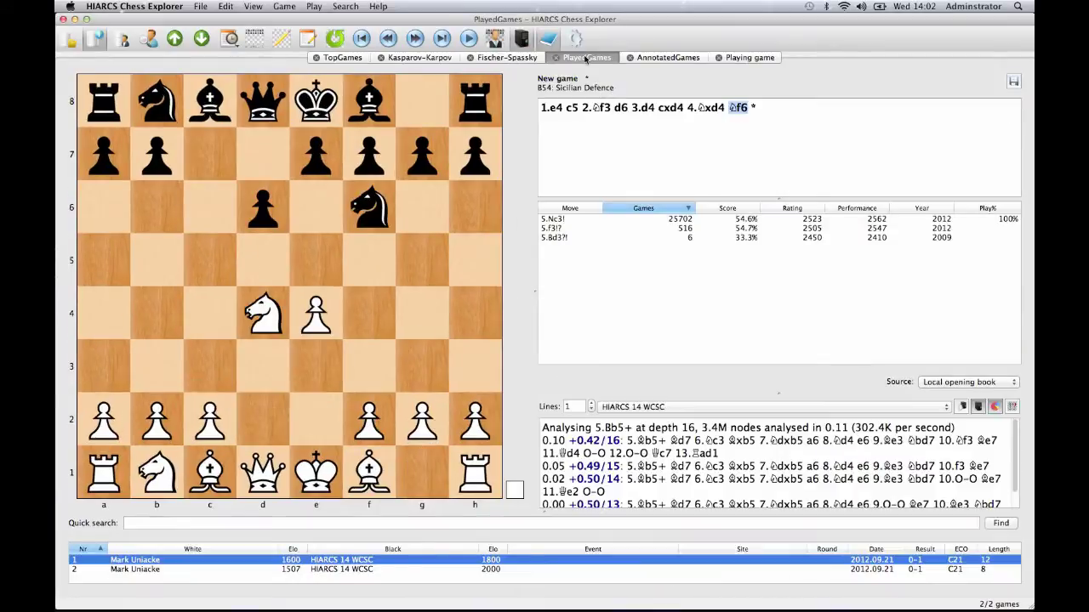
pyautogui.click(648, 60)
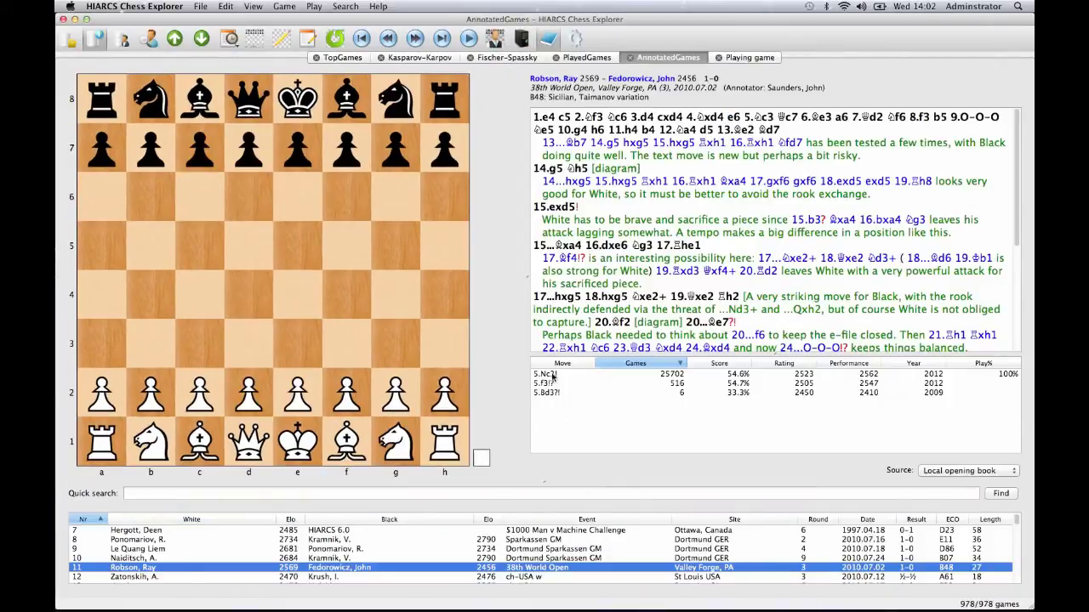
# Step: Load annotated games 8, 9 and 10, then jump to the position at 14.Bc4
pyautogui.click(356, 541)
pyautogui.click(346, 551)
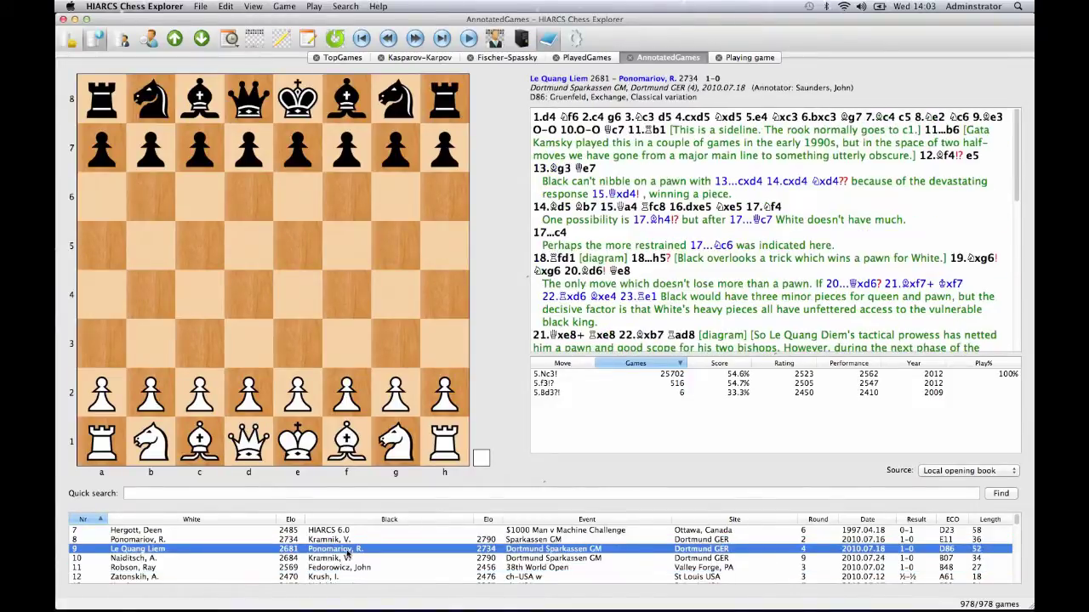
pyautogui.click(346, 558)
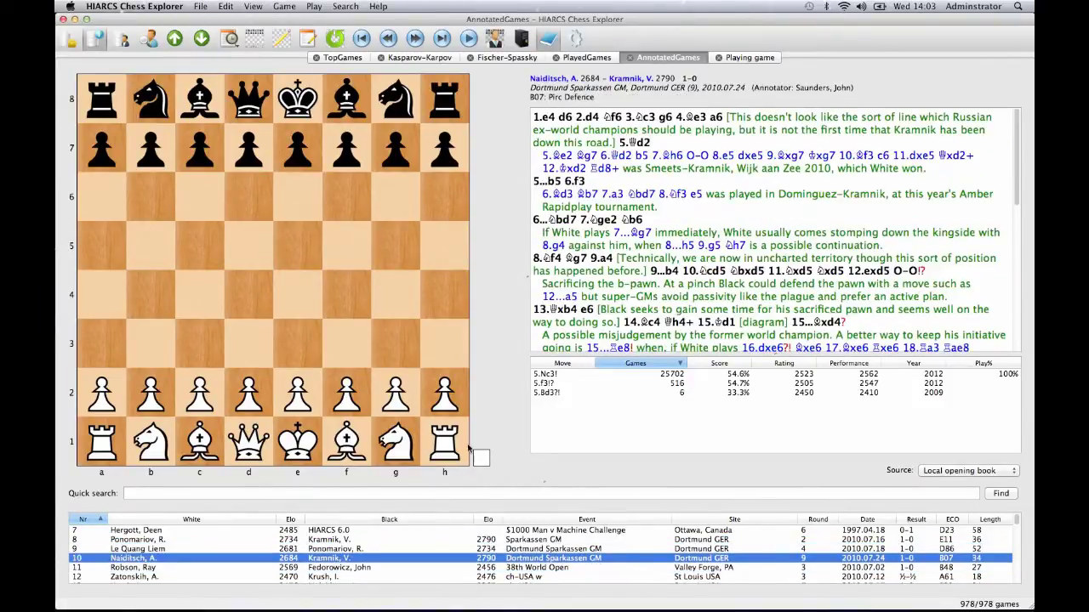
pyautogui.click(655, 324)
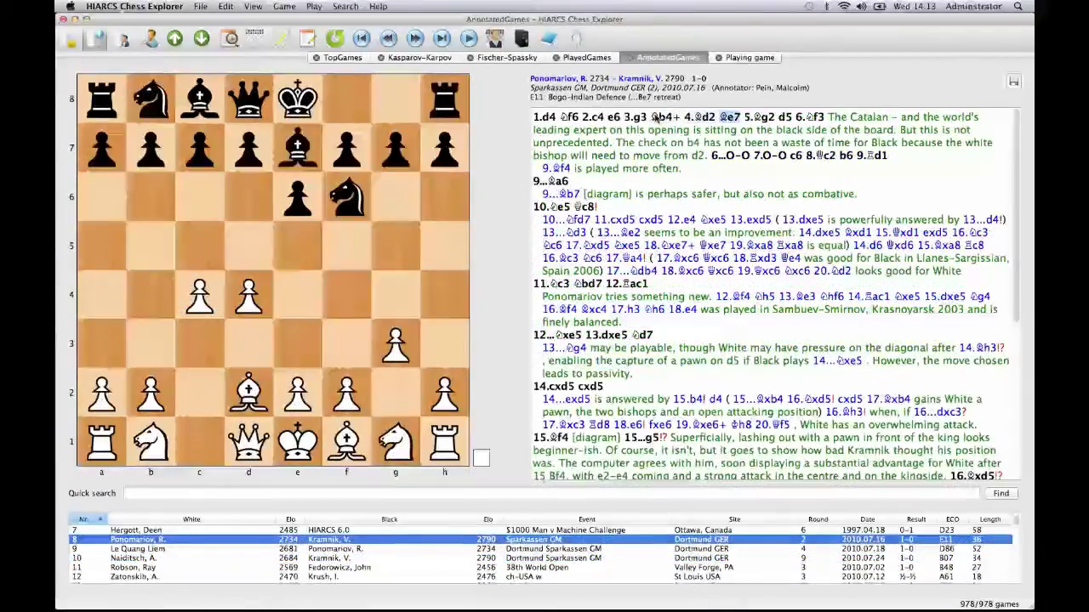
# Step: Step forward to castling, then jump between 10...Qc8 and 10.Ne5 in the notation
pyautogui.press('Right')
pyautogui.press('Right')
pyautogui.press('Right')
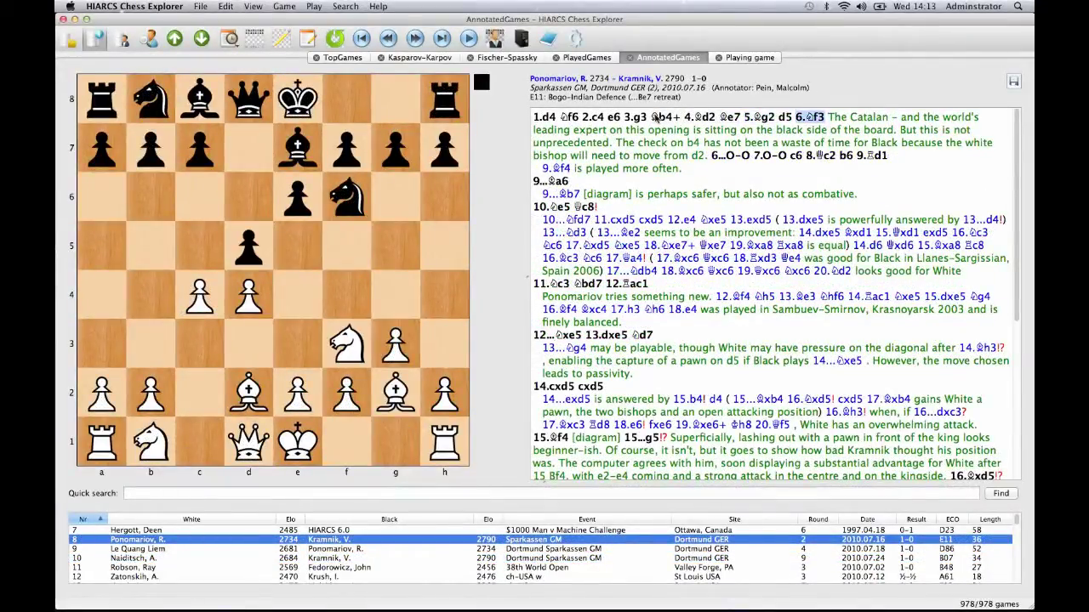
pyautogui.press('Right')
pyautogui.press('Right')
pyautogui.press('Right')
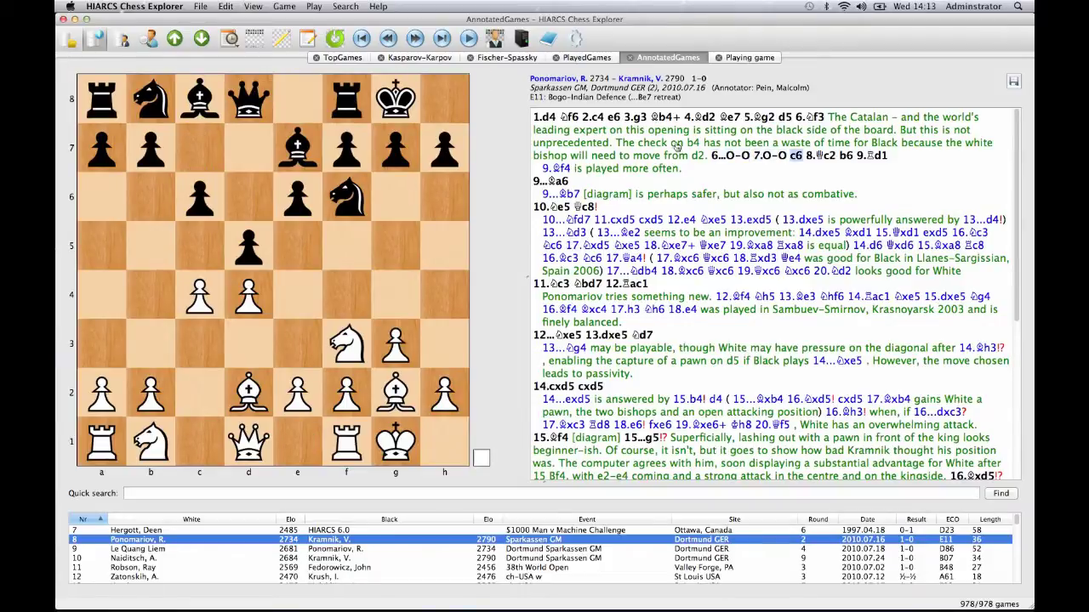
pyautogui.click(587, 206)
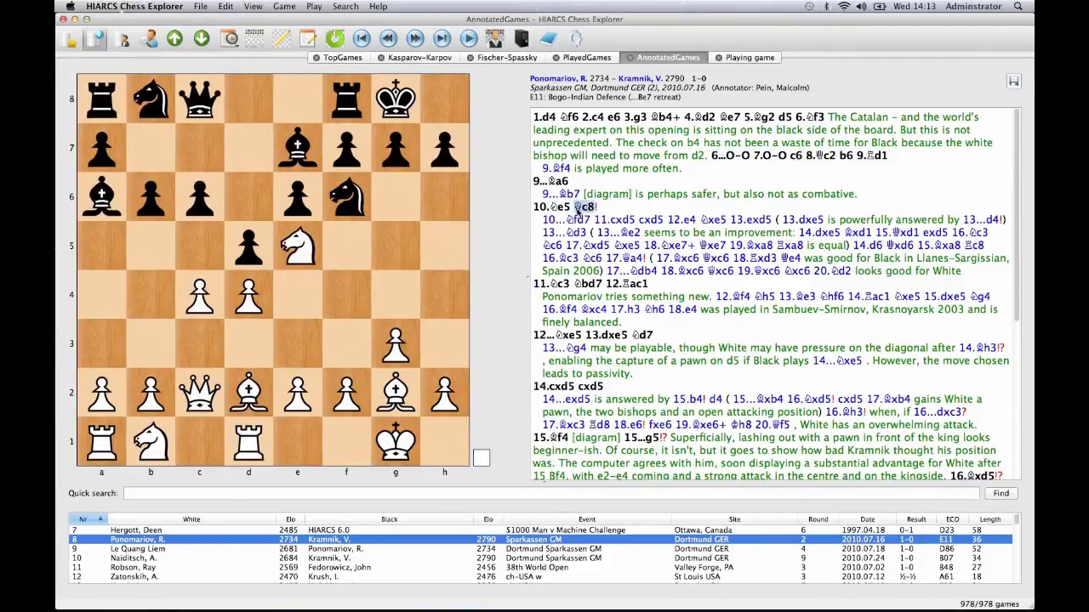
pyautogui.click(561, 208)
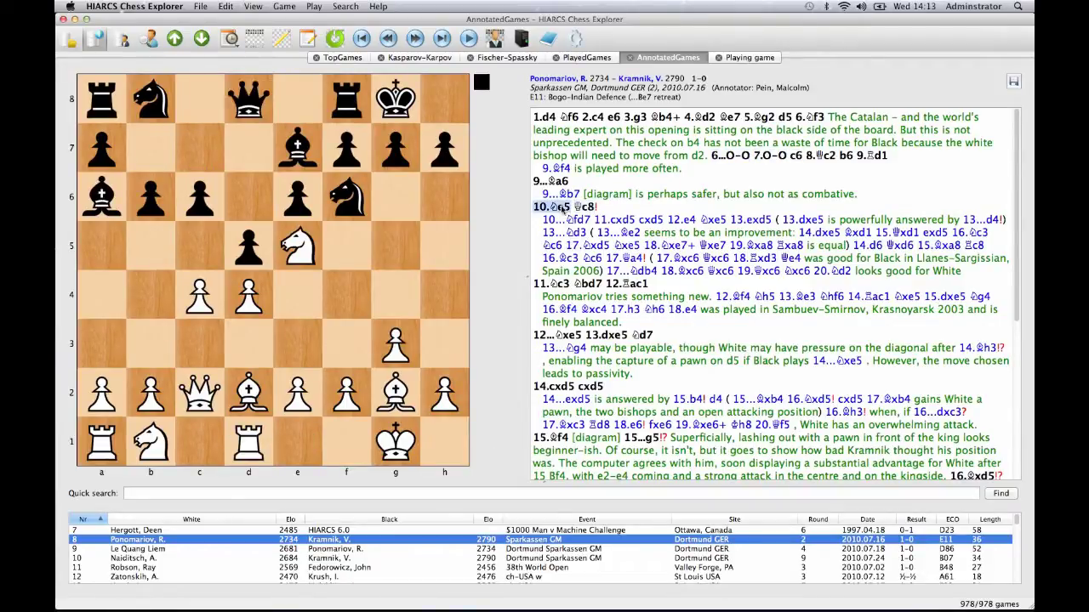
# Step: Open the 9...Bb7 comment and annotation options without changes, then show the opening explorer
pyautogui.doubleClick(685, 197)
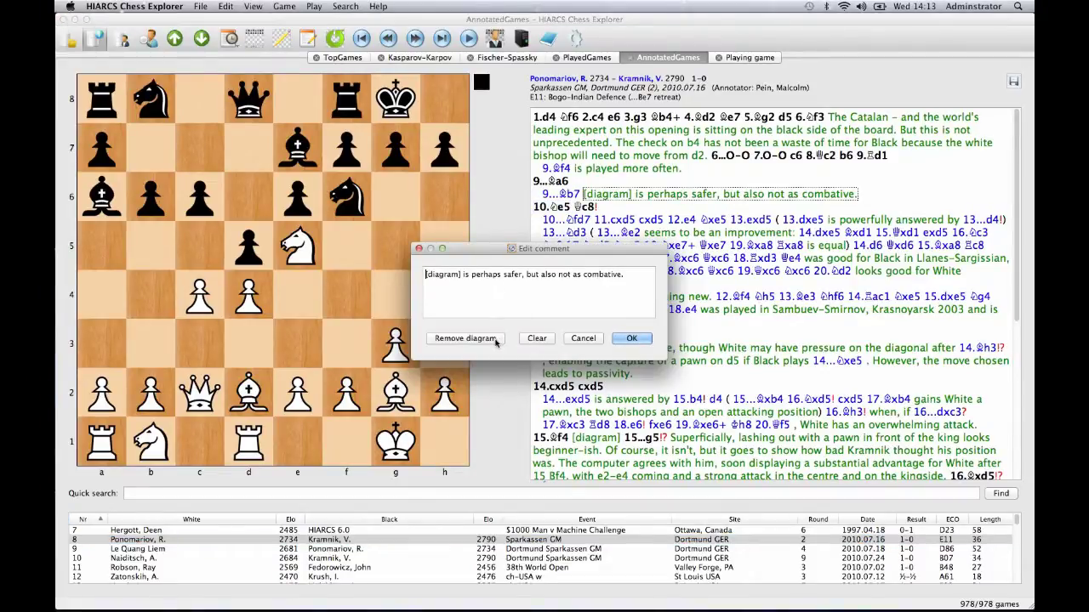
pyautogui.click(597, 341)
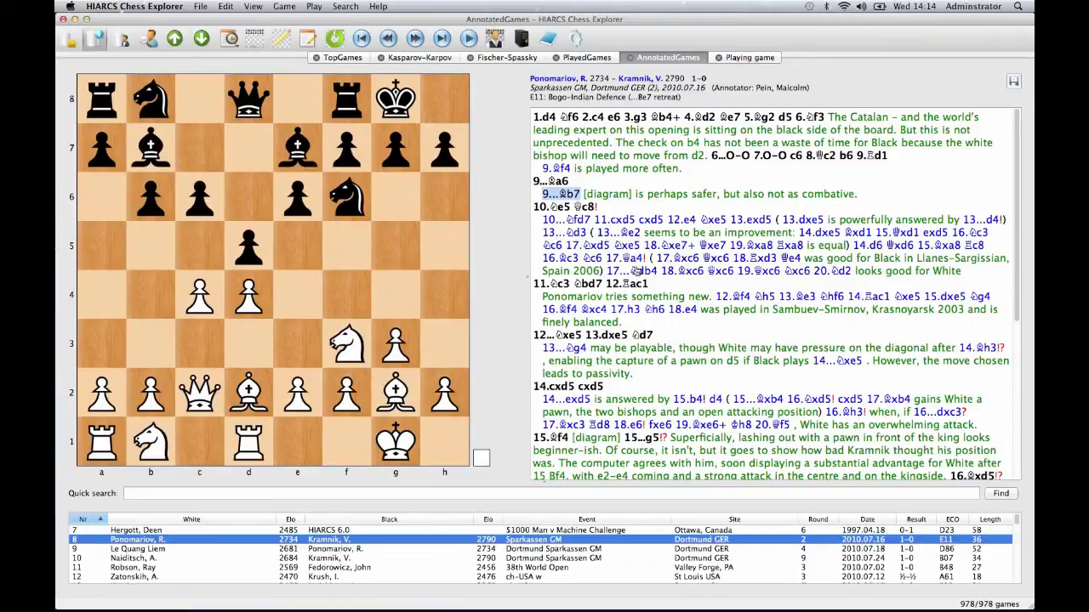
pyautogui.rightClick(634, 260)
pyautogui.moveTo(677, 282)
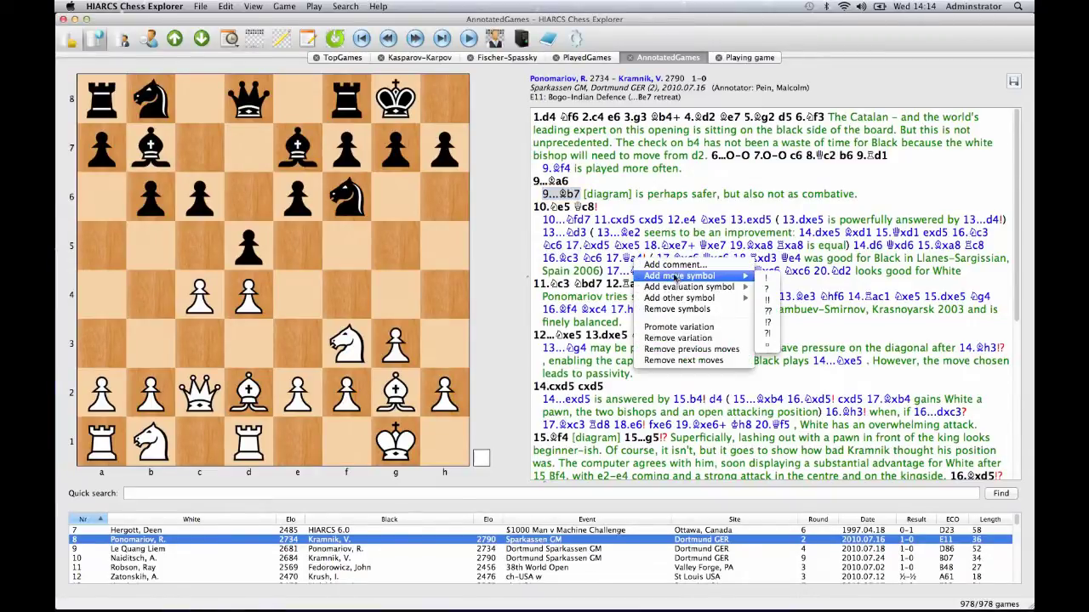
pyautogui.click(551, 41)
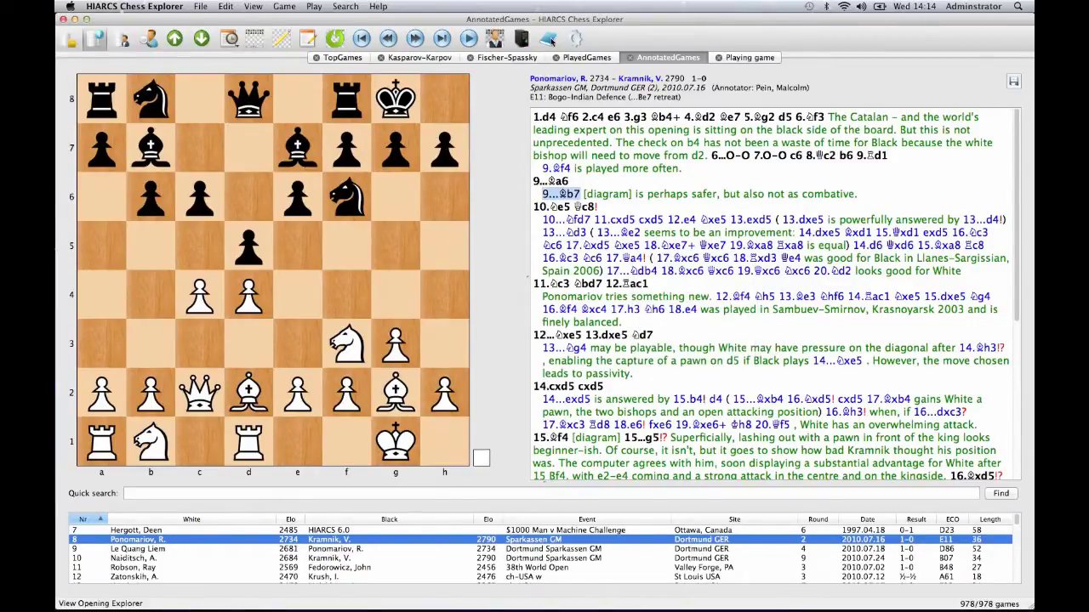
pyautogui.click(552, 40)
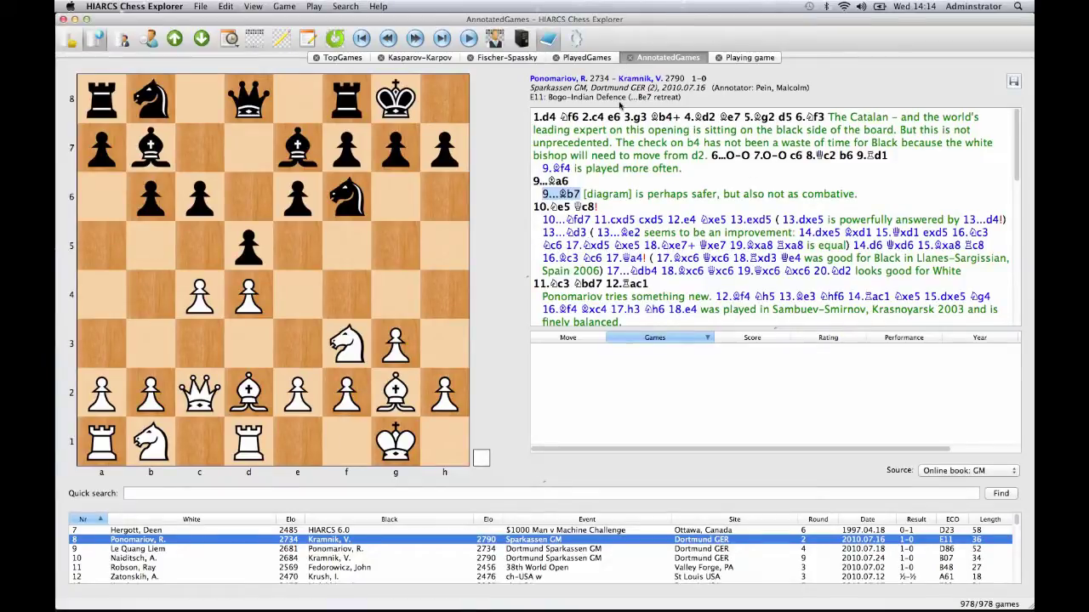
# Step: Move between 2...e6 and 2.c4 and take statistics from the Local opening book
pyautogui.click(612, 120)
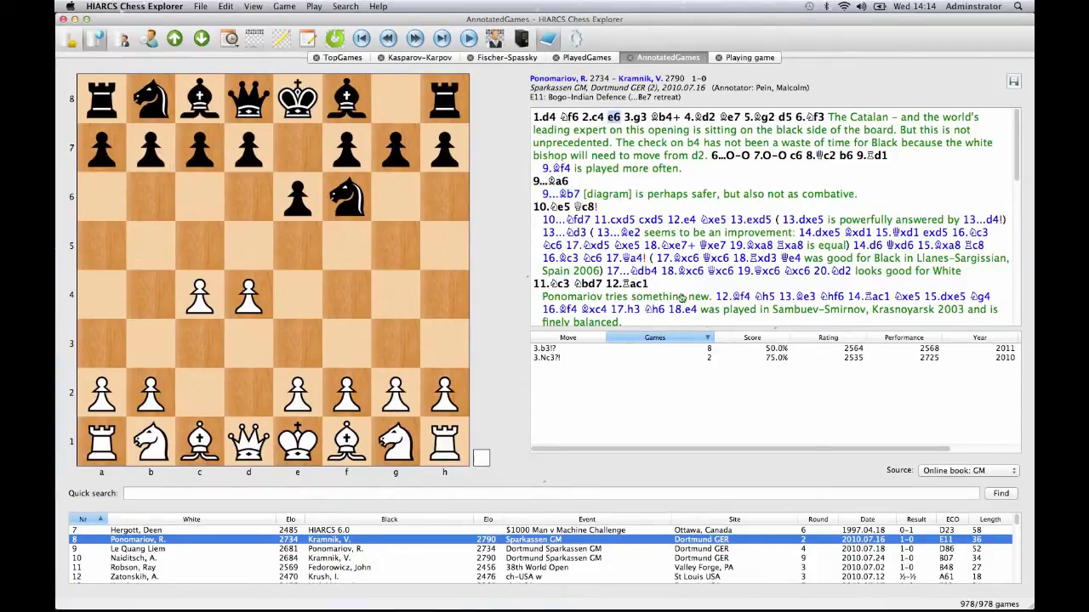
pyautogui.click(587, 119)
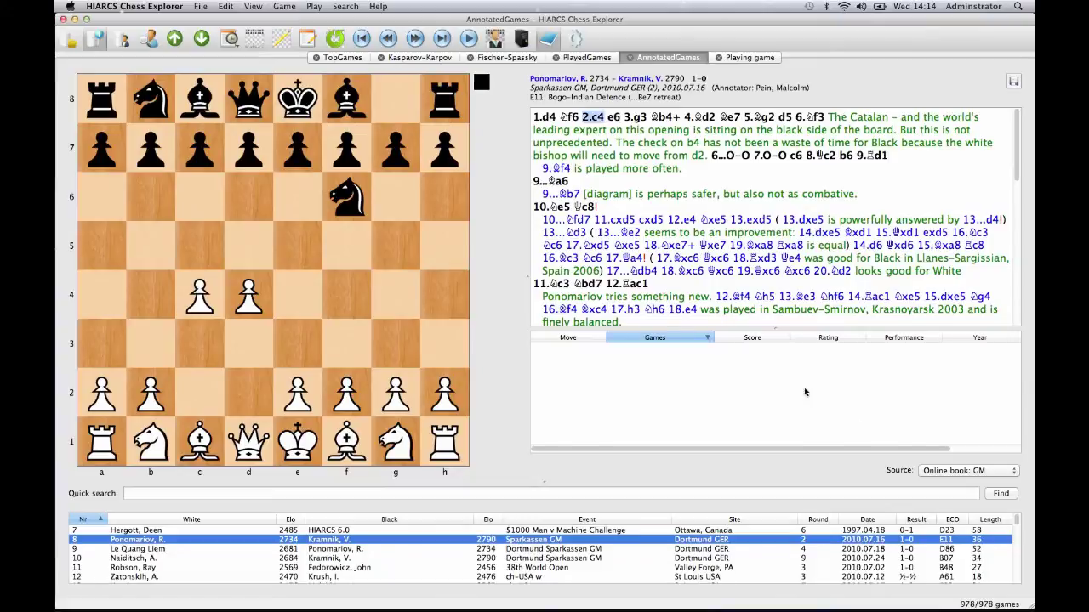
pyautogui.click(1004, 478)
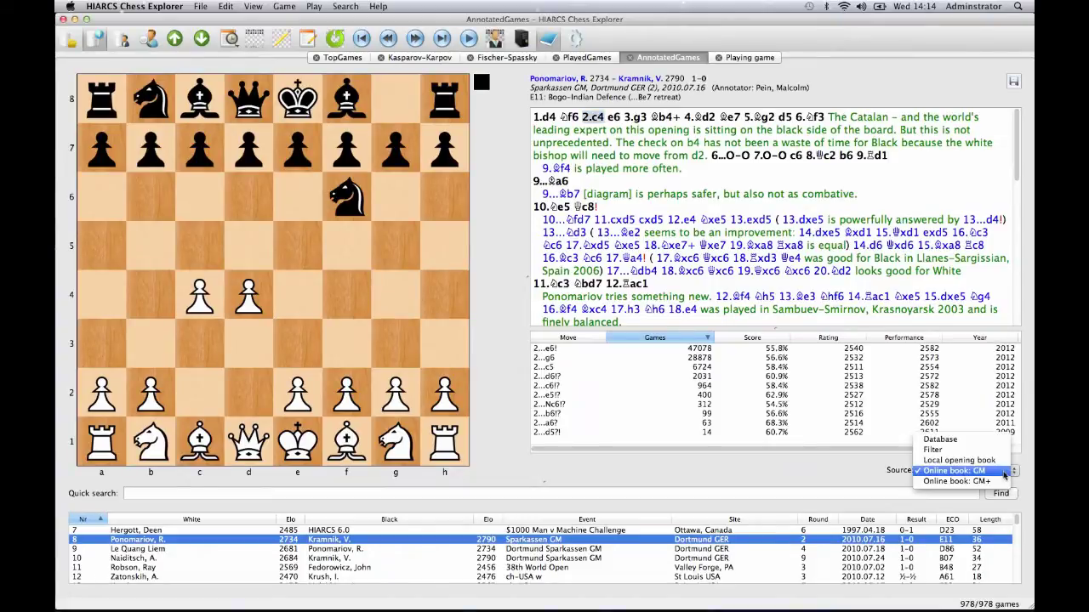
pyautogui.click(989, 460)
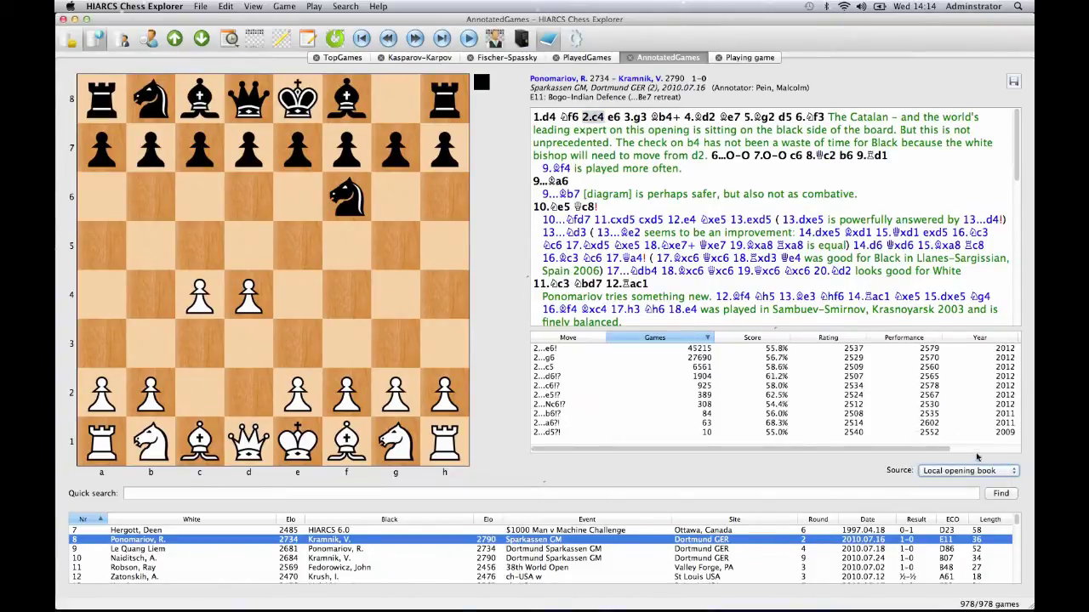
# Step: Switch the statistics source to Database and open the TopGames collection
pyautogui.click(968, 472)
pyautogui.click(957, 452)
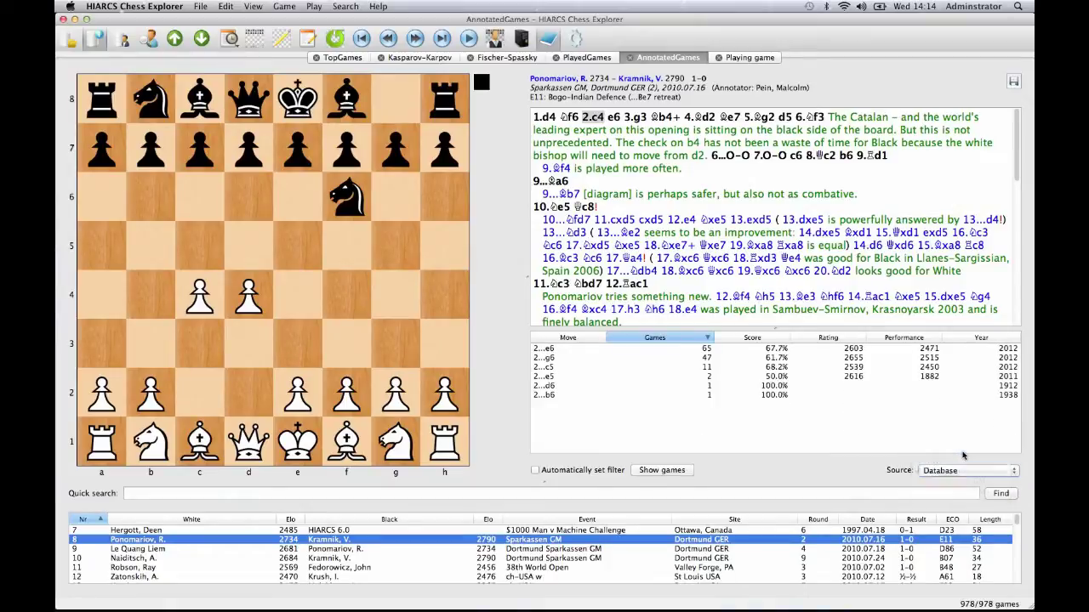
pyautogui.click(364, 60)
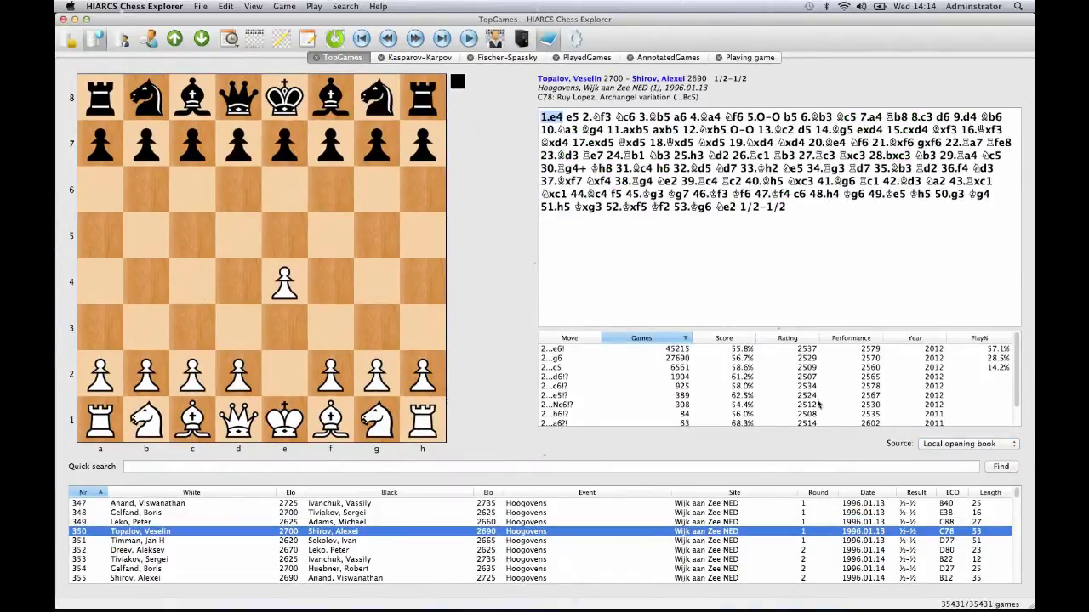
# Step: Take statistics from the Database, add 1...c6 as a side-line, and show Deep HIARCS 14 WCSC analysis
pyautogui.click(1004, 446)
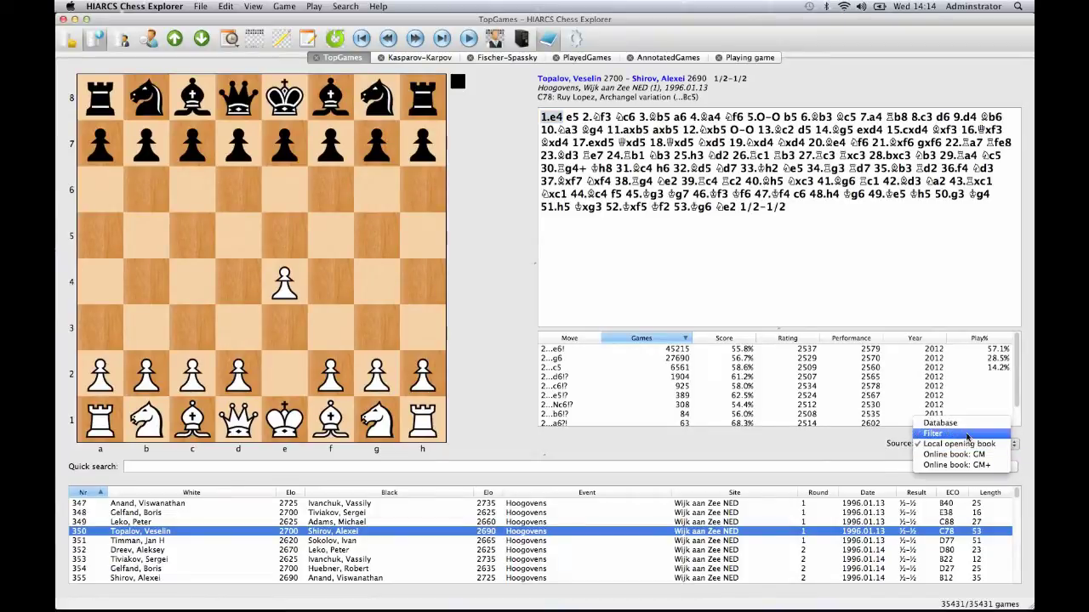
pyautogui.click(958, 428)
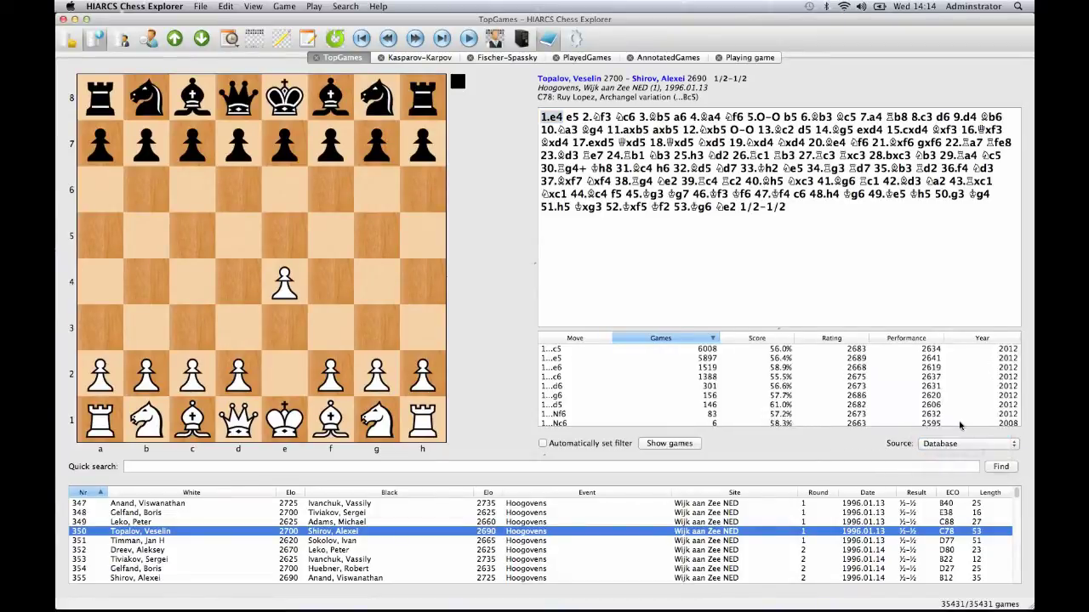
pyautogui.doubleClick(558, 377)
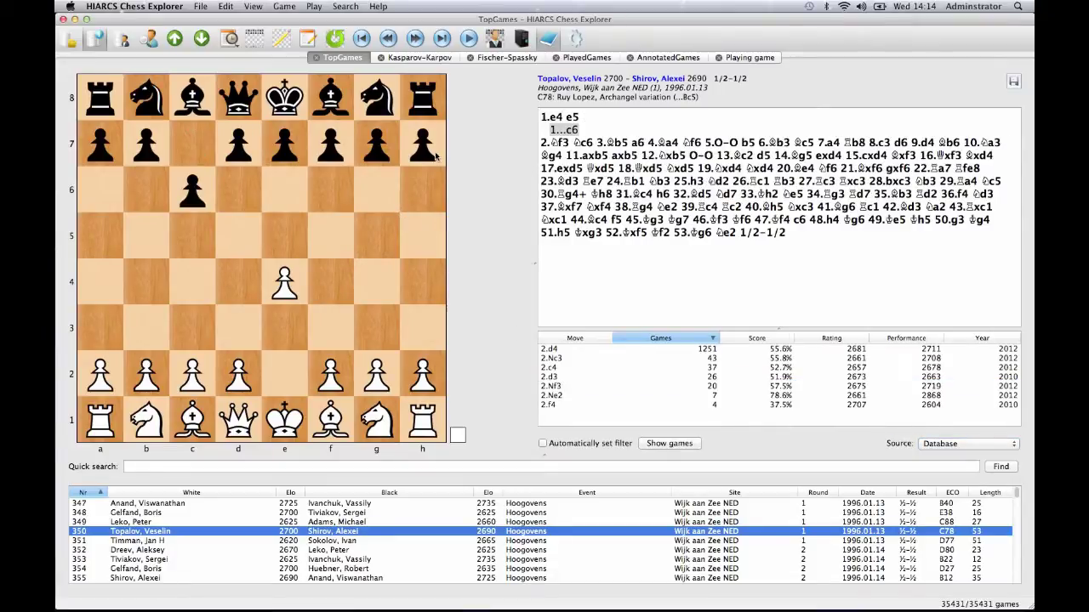
pyautogui.click(522, 38)
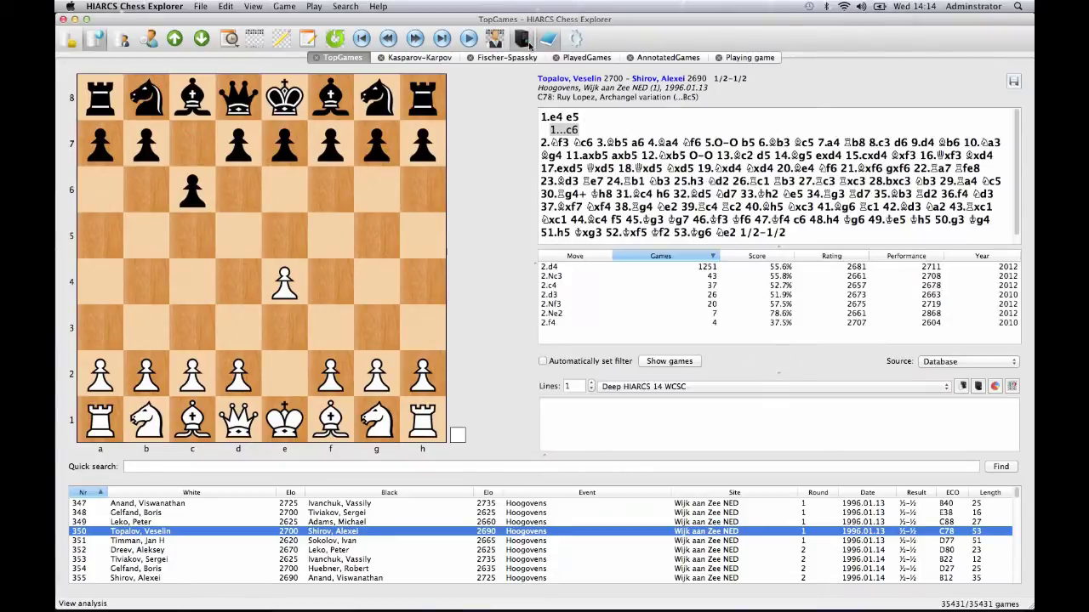
# Step: Run the engine with 2 analysis lines and add its 2.d4 line to the notation
pyautogui.click(979, 387)
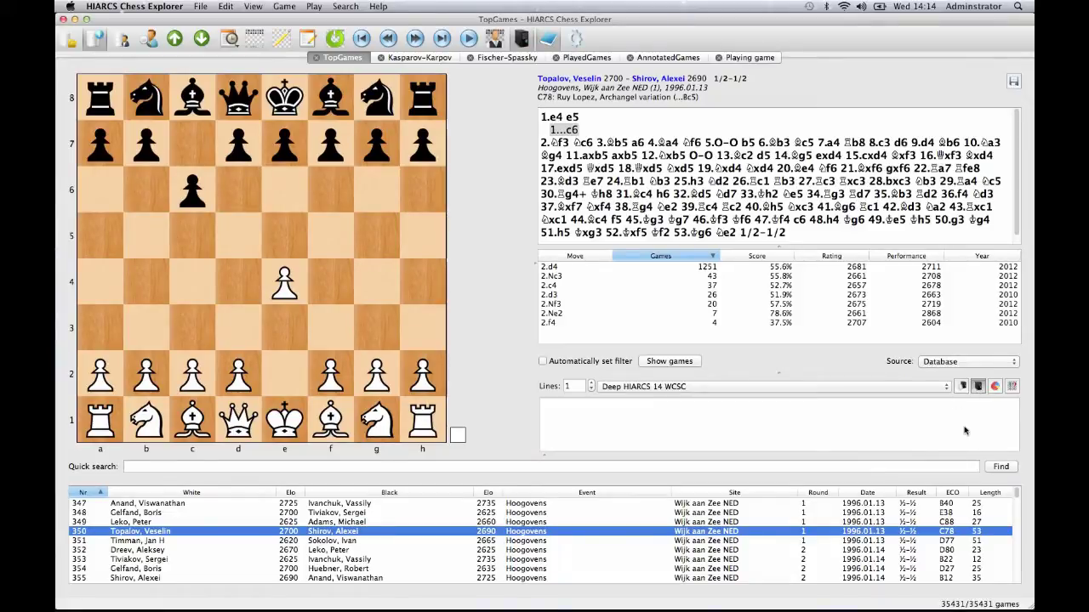
pyautogui.click(995, 387)
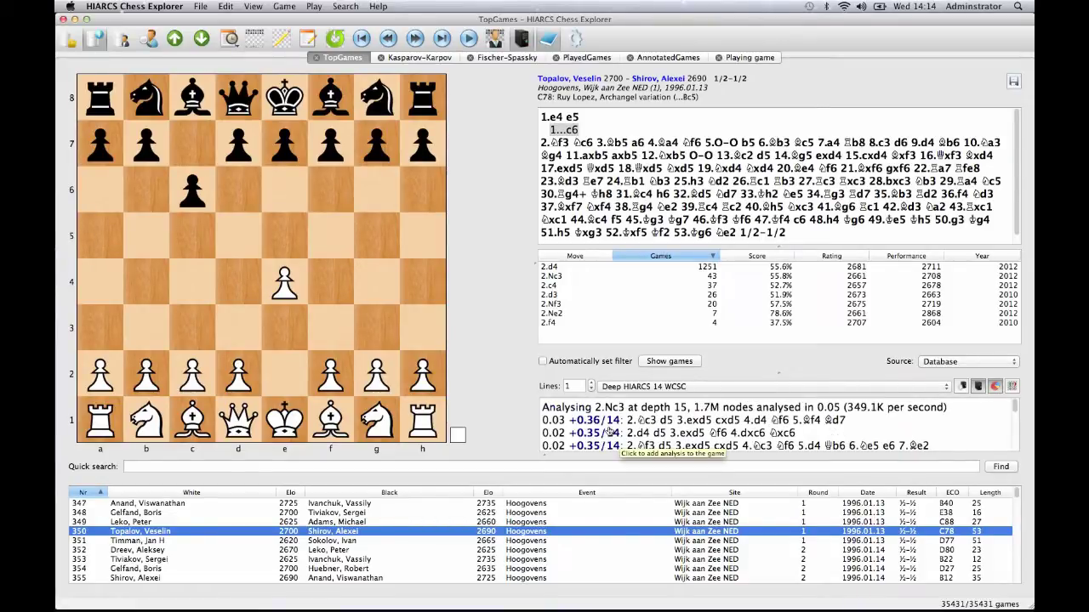
pyautogui.click(591, 382)
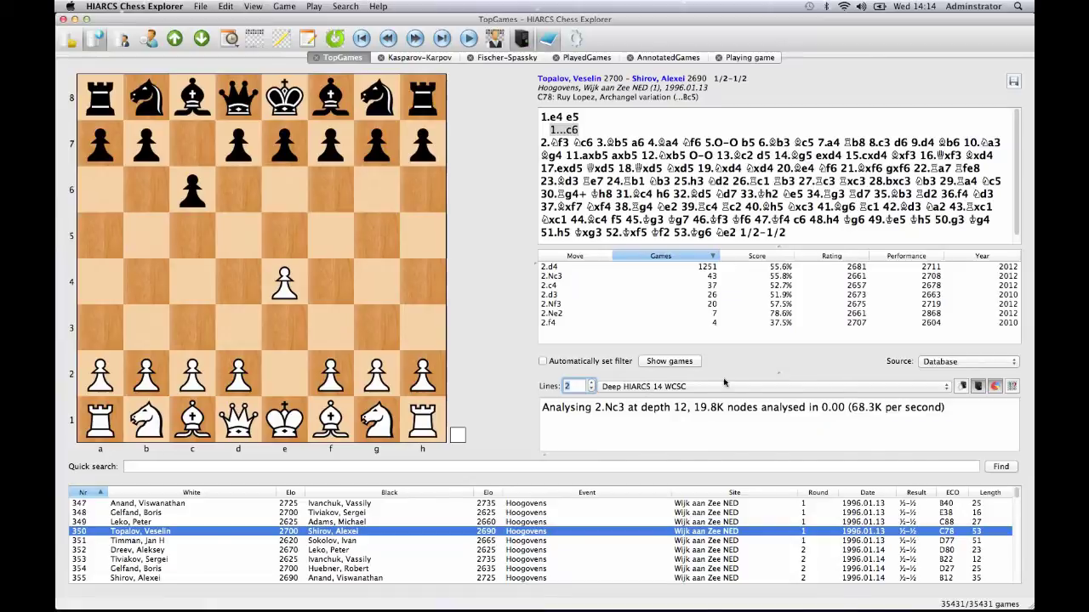
pyautogui.click(979, 387)
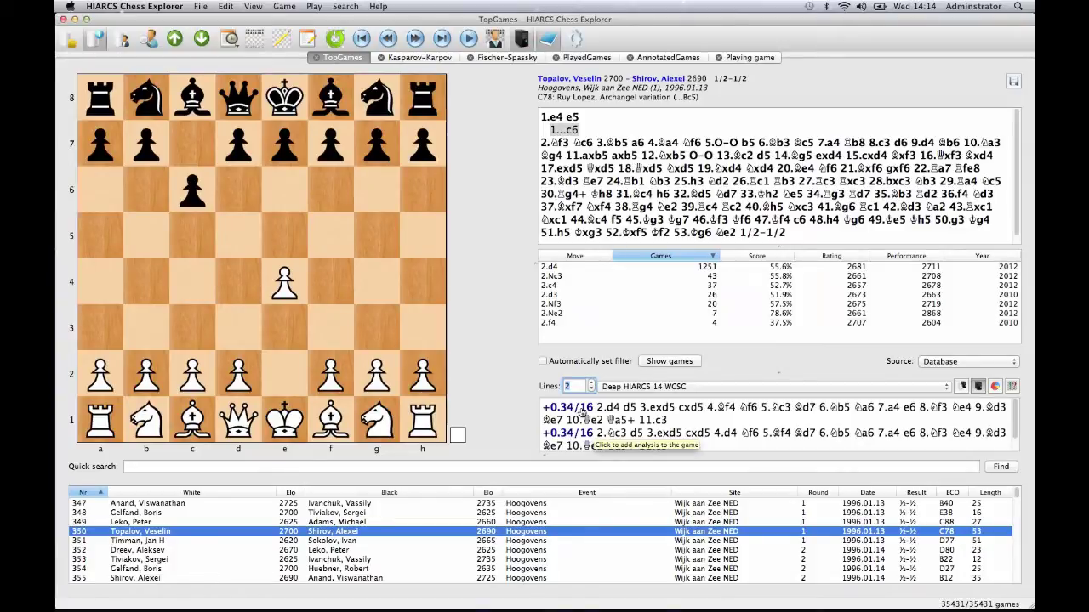
pyautogui.click(584, 411)
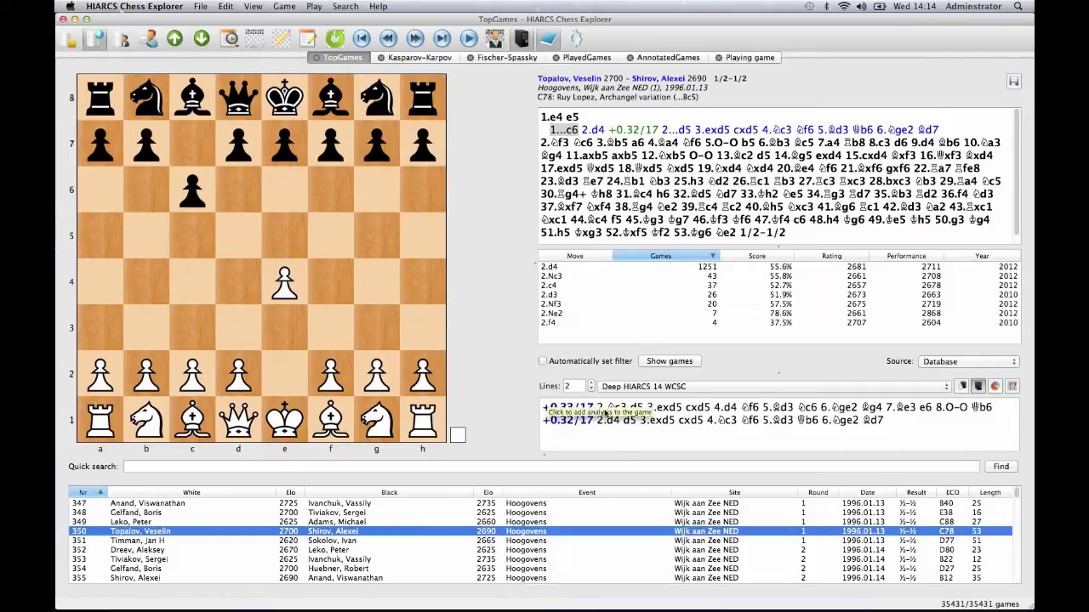
# Step: Keep Score only as the Analyse game format
pyautogui.click(1012, 386)
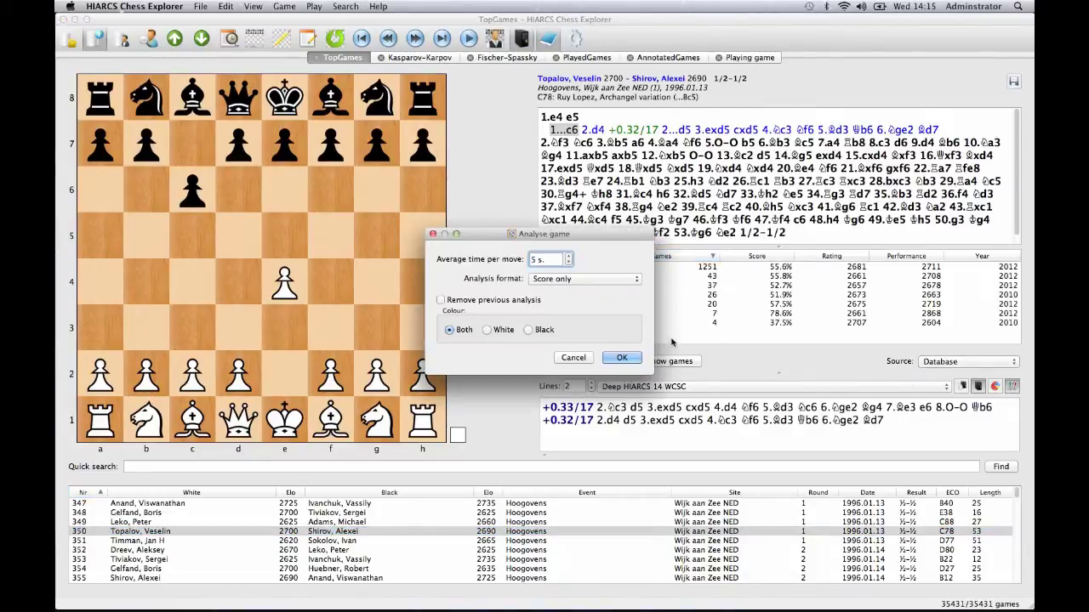
pyautogui.click(593, 279)
pyautogui.click(597, 279)
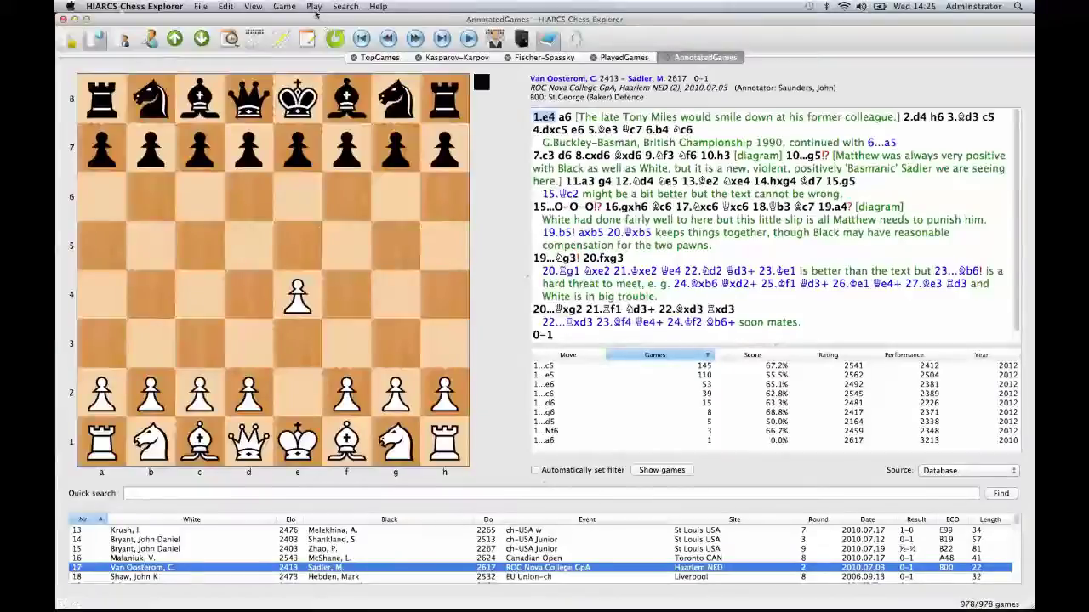
pyautogui.click(314, 6)
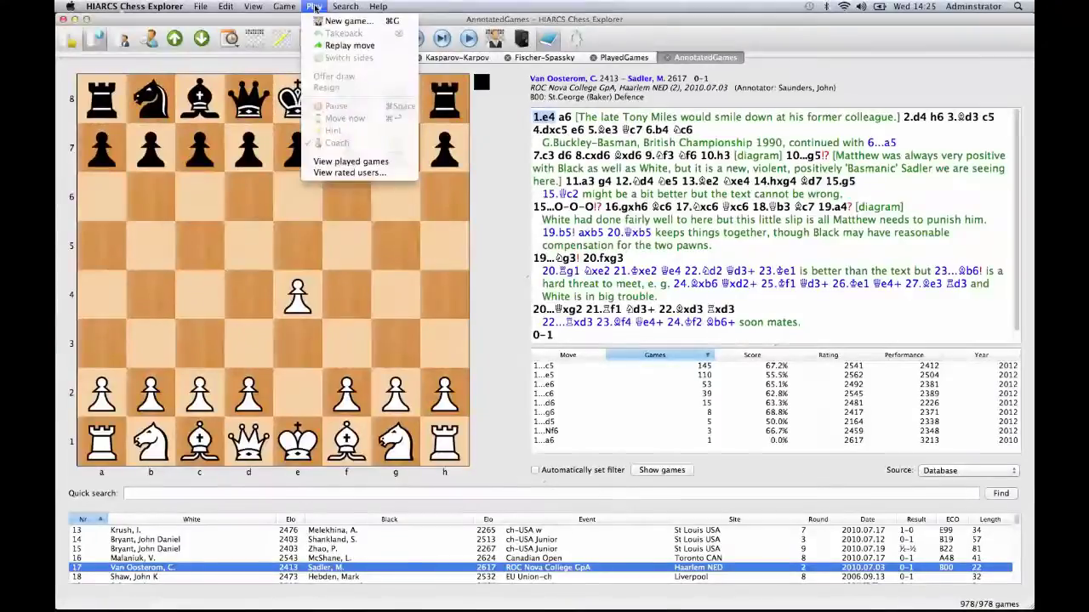
# Step: Choose HIARCS 14 WCSC as the new-game opponent with a custom strength rating
pyautogui.click(380, 22)
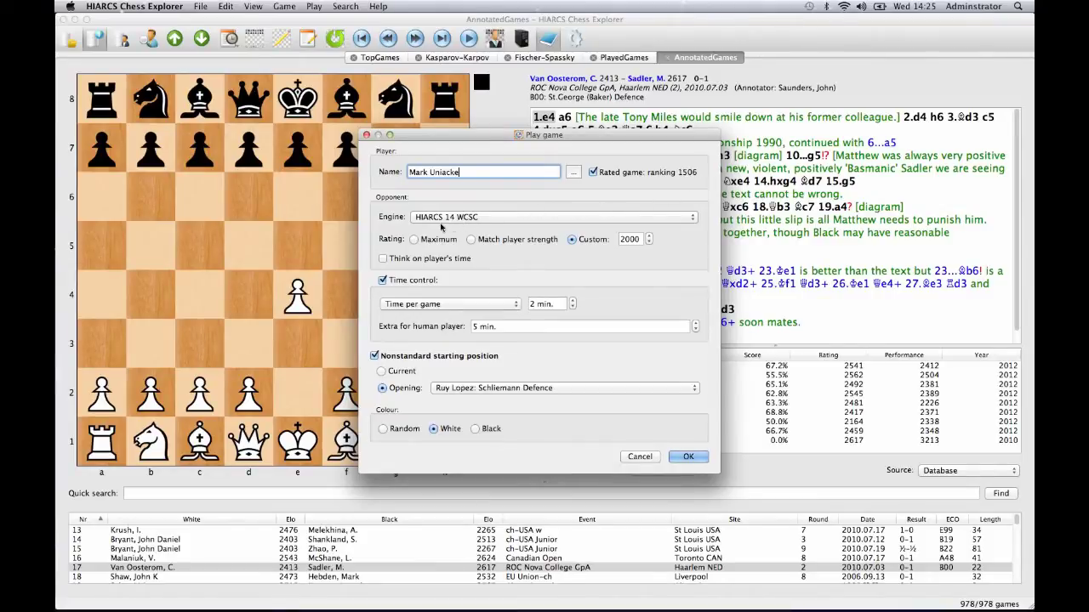
pyautogui.click(538, 219)
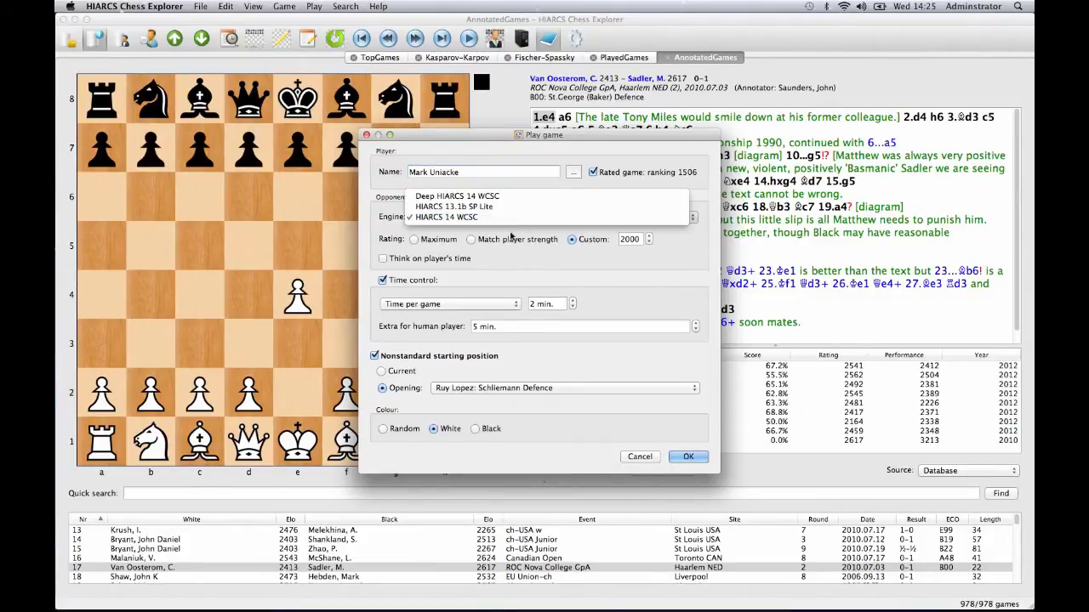
pyautogui.click(511, 236)
pyautogui.doubleClick(629, 241)
pyautogui.write('1975')
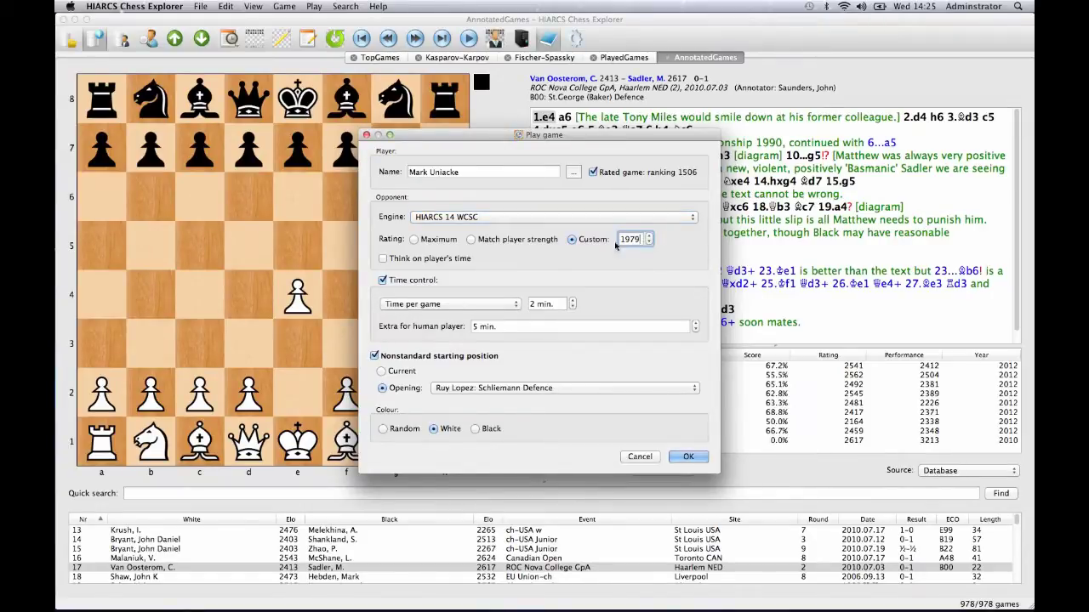
# Step: Keep Time per game, pick the Ruy Lopez: Schliemann Defence opening, and start the game
pyautogui.click(472, 305)
pyautogui.click(479, 301)
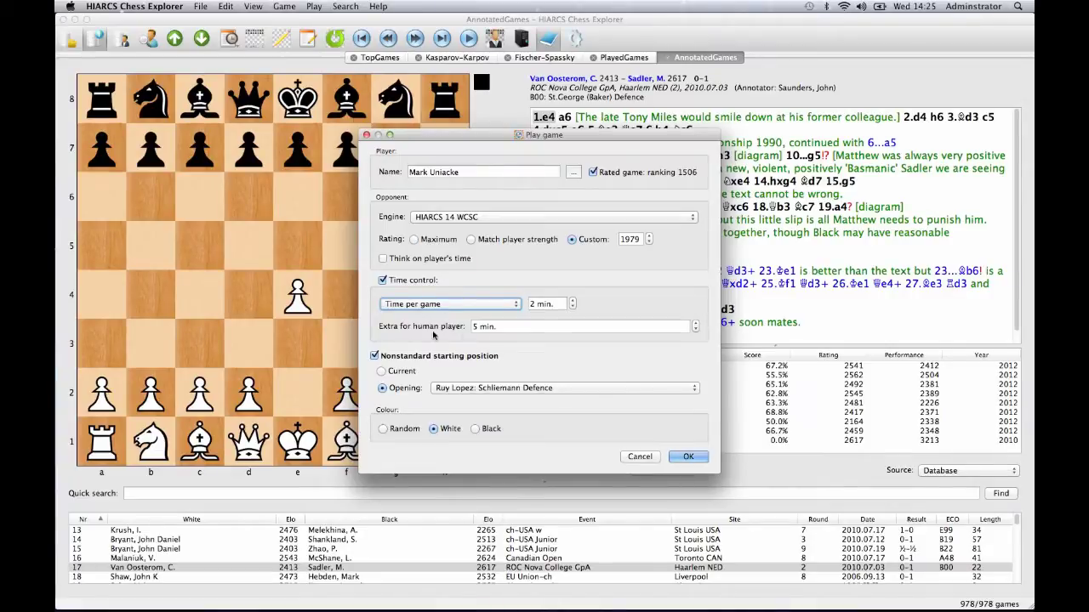
pyautogui.click(571, 388)
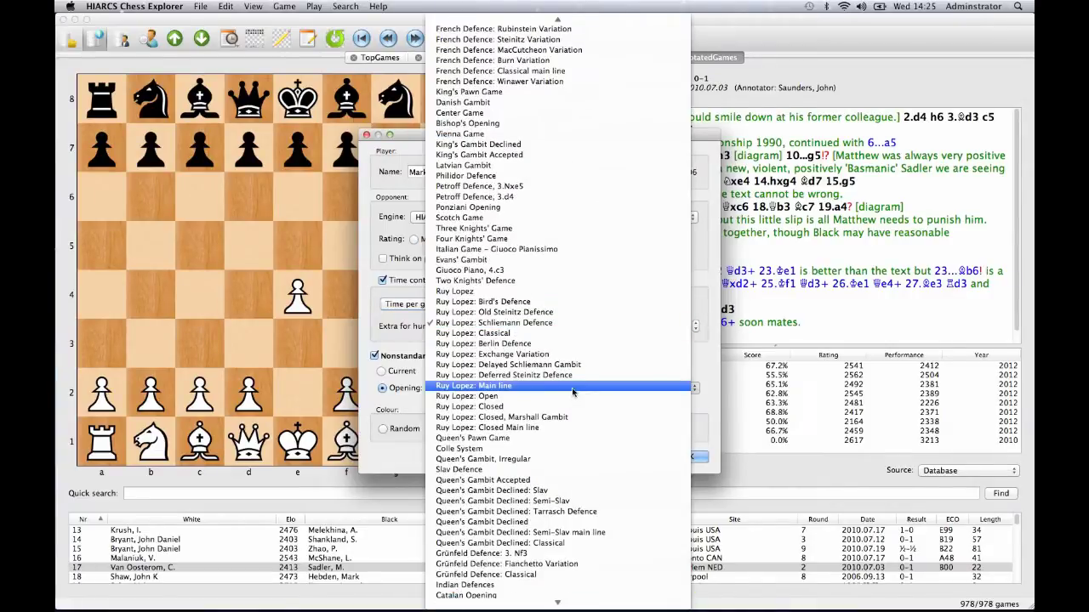
pyautogui.click(625, 325)
pyautogui.click(699, 460)
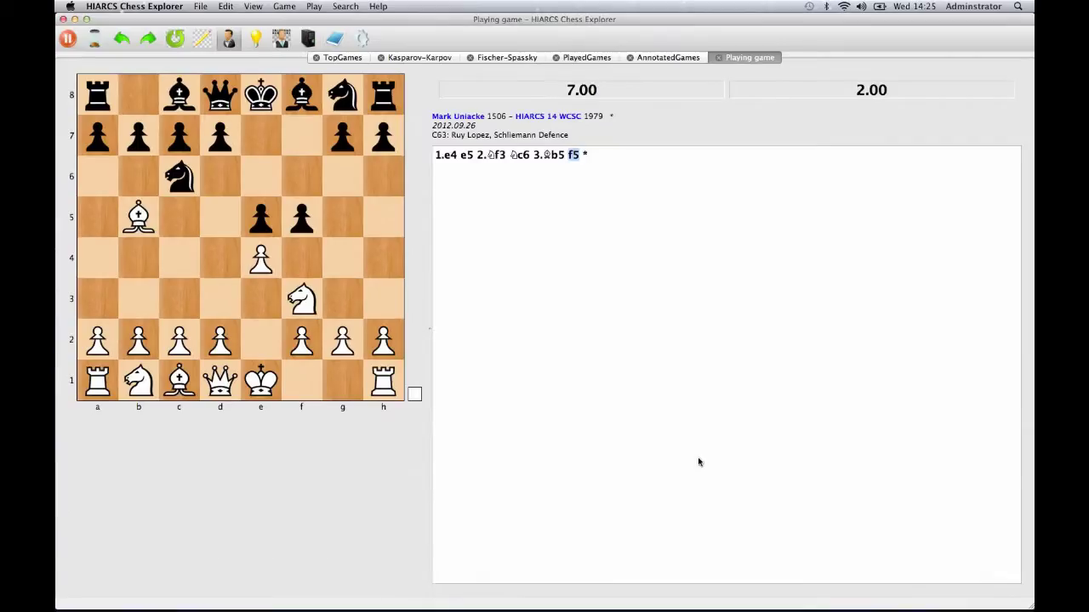
# Step: Play 4.exf5, try knight and queen moves, and ask for a suggested move
pyautogui.click(264, 268)
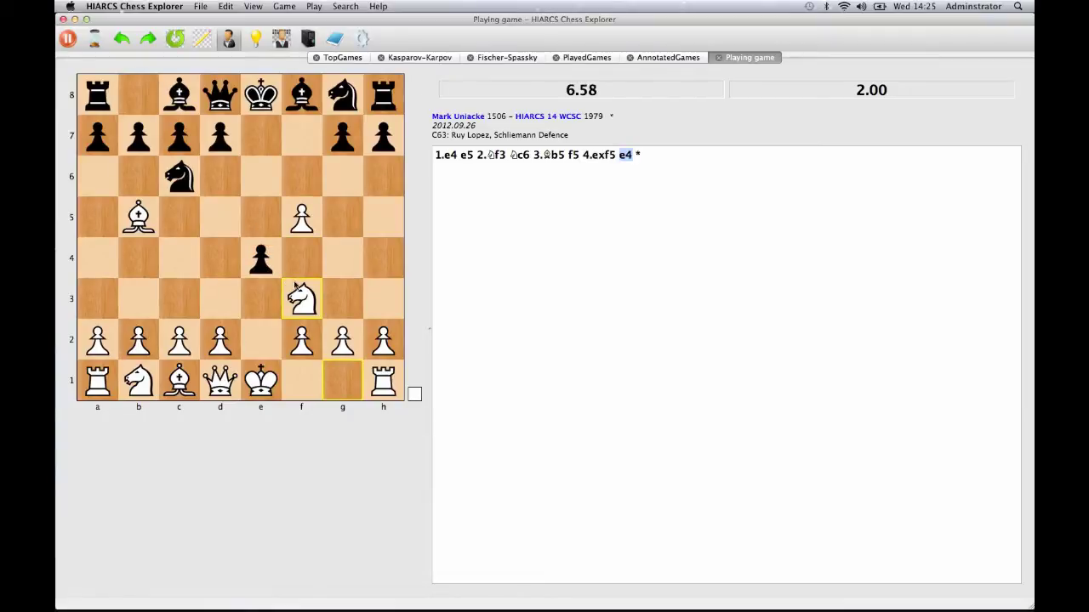
pyautogui.moveTo(306, 296)
pyautogui.mouseDown()
pyautogui.moveTo(285, 259)
pyautogui.moveTo(302, 298)
pyautogui.mouseUp()
pyautogui.moveTo(222, 383)
pyautogui.mouseDown()
pyautogui.moveTo(266, 342)
pyautogui.moveTo(223, 384)
pyautogui.mouseUp()
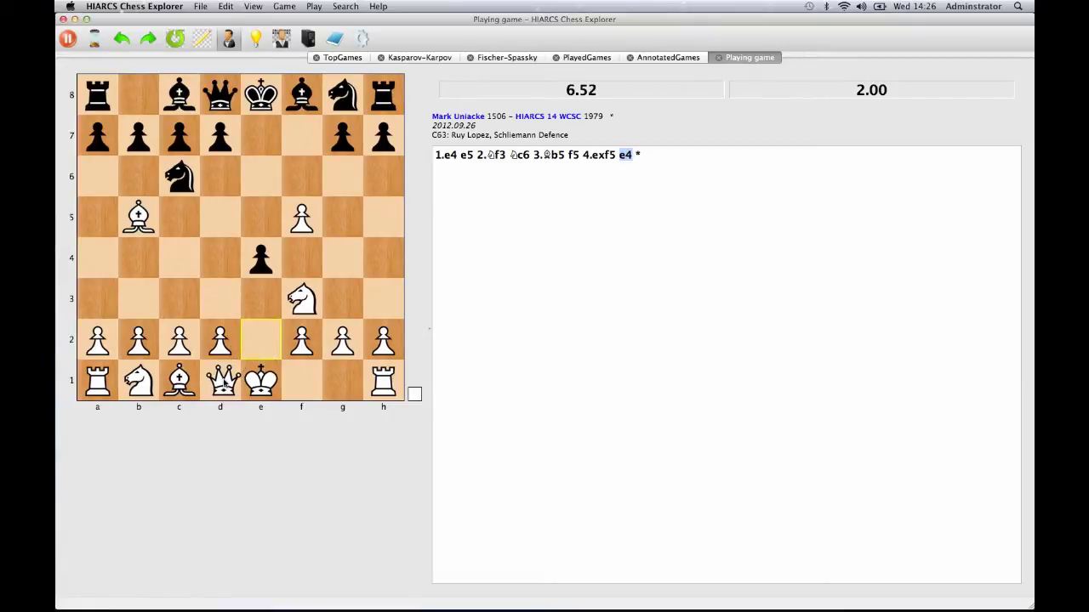
pyautogui.click(255, 38)
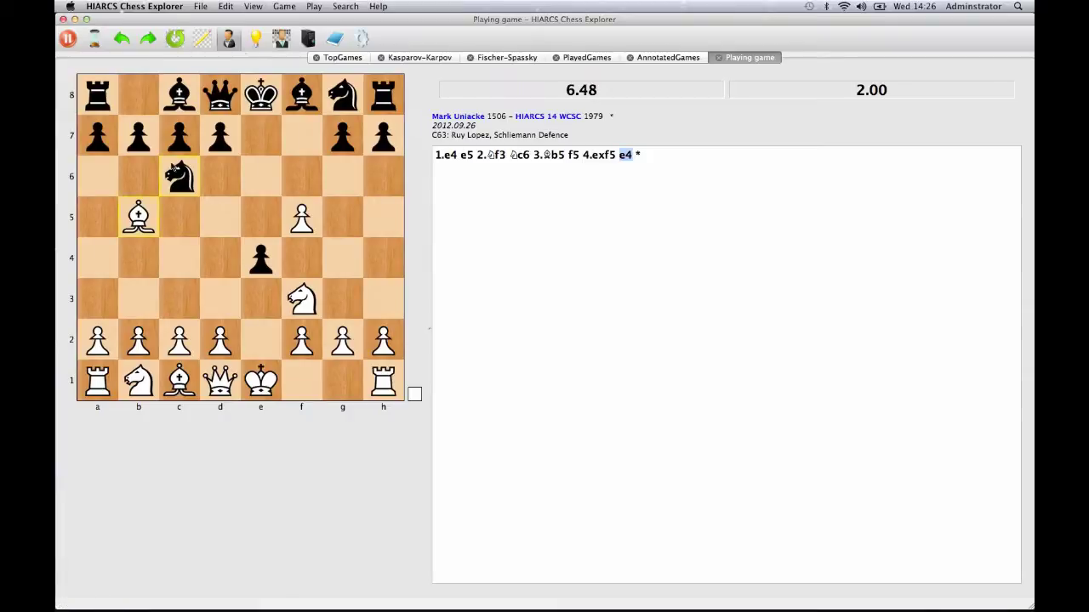
# Step: Play 5.Ba6, view the coach's refutation, and take the move back
pyautogui.moveTo(142, 220); pyautogui.dragTo(97, 176)
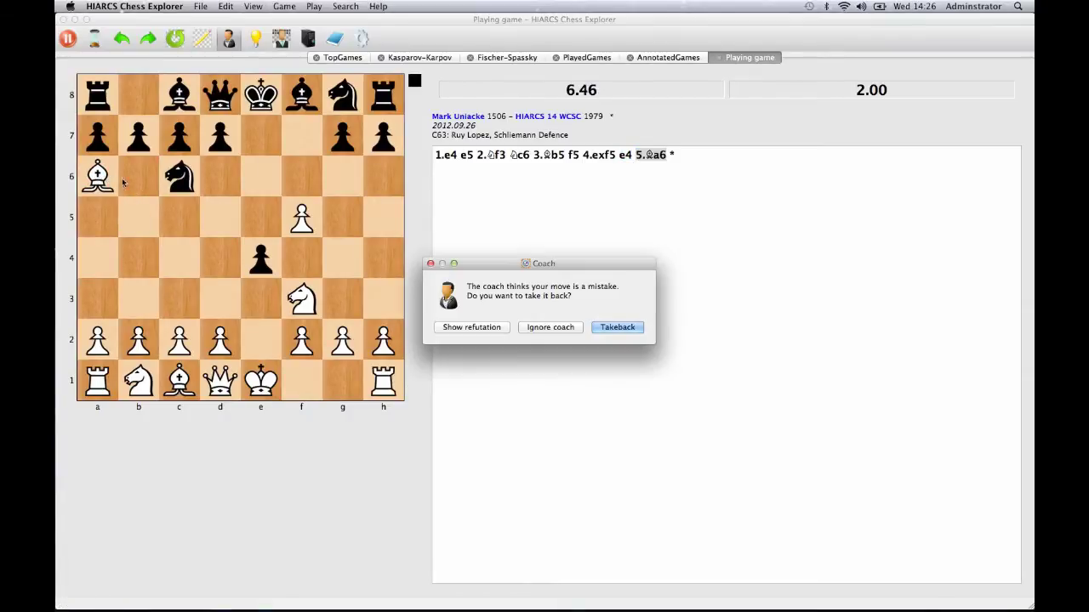
pyautogui.click(475, 330)
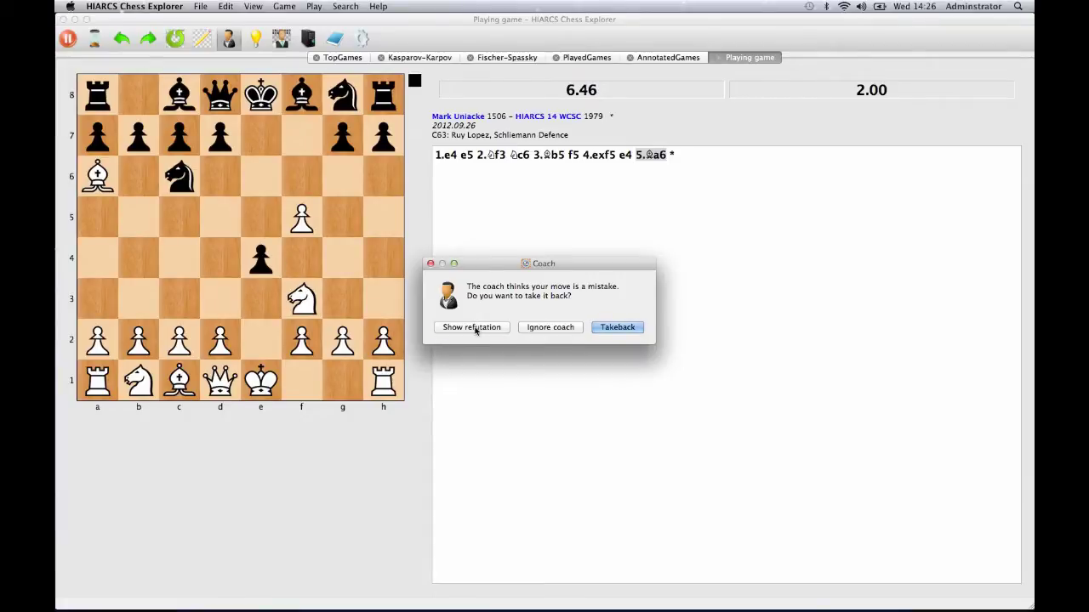
pyautogui.click(616, 327)
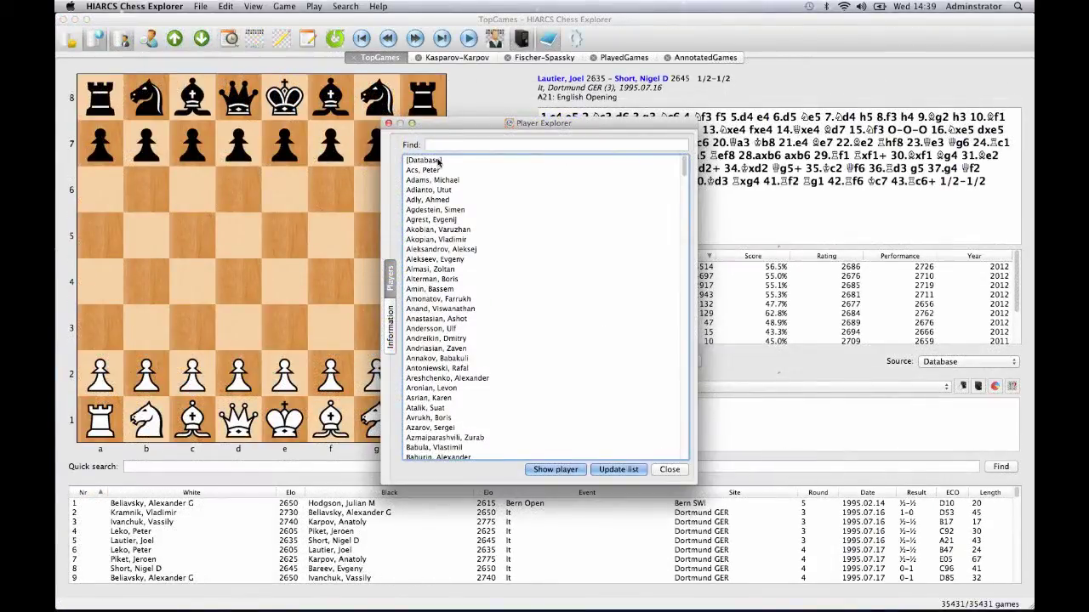
# Step: View whole-database statistics, then a selected player's statistics and wins in an opening
pyautogui.click(438, 162)
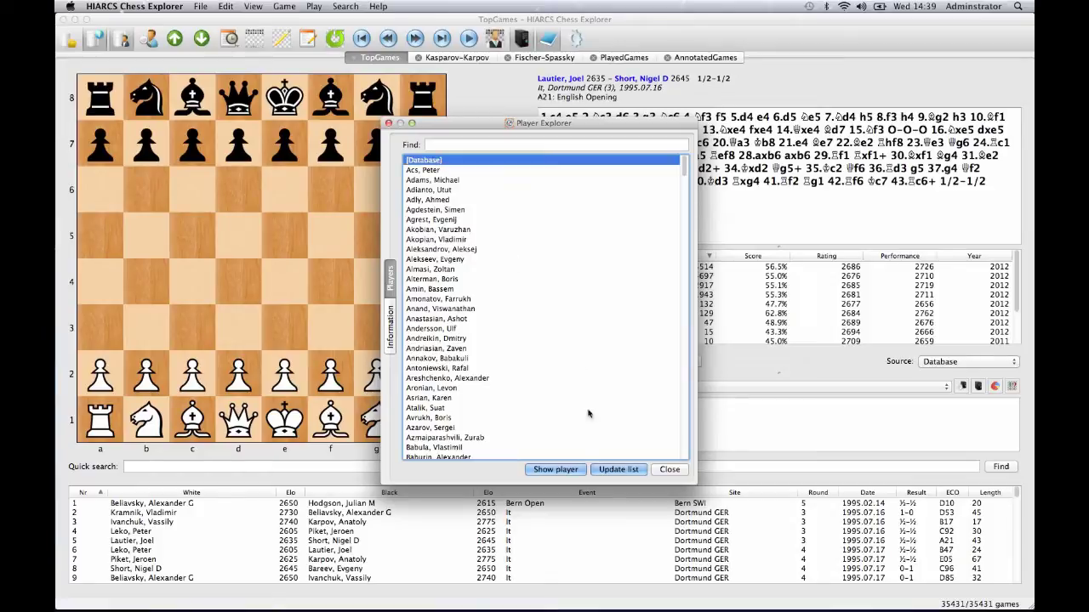
pyautogui.click(570, 470)
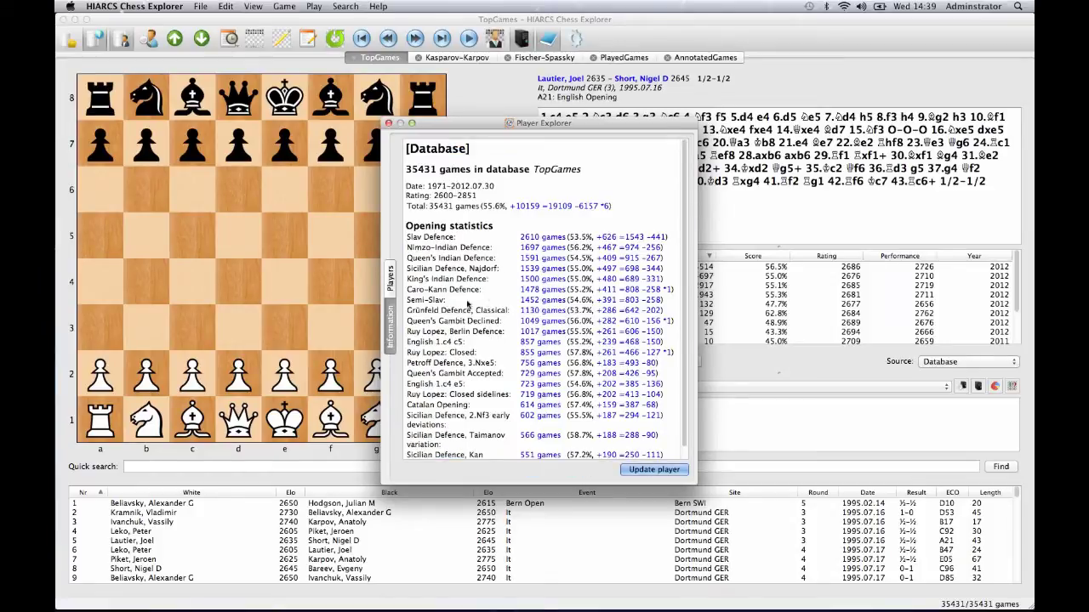
pyautogui.click(390, 278)
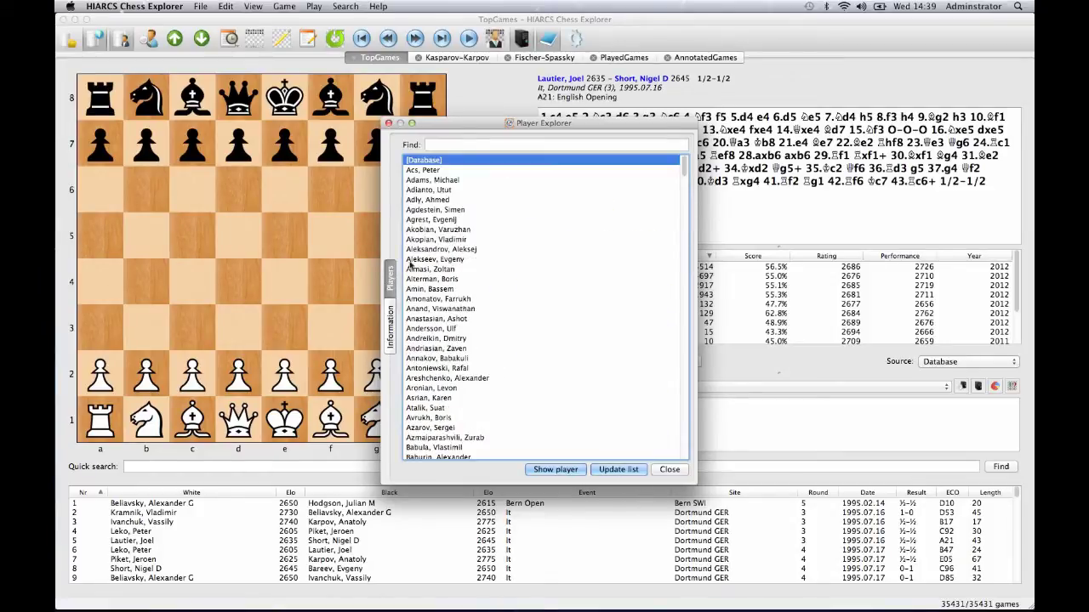
pyautogui.click(434, 179)
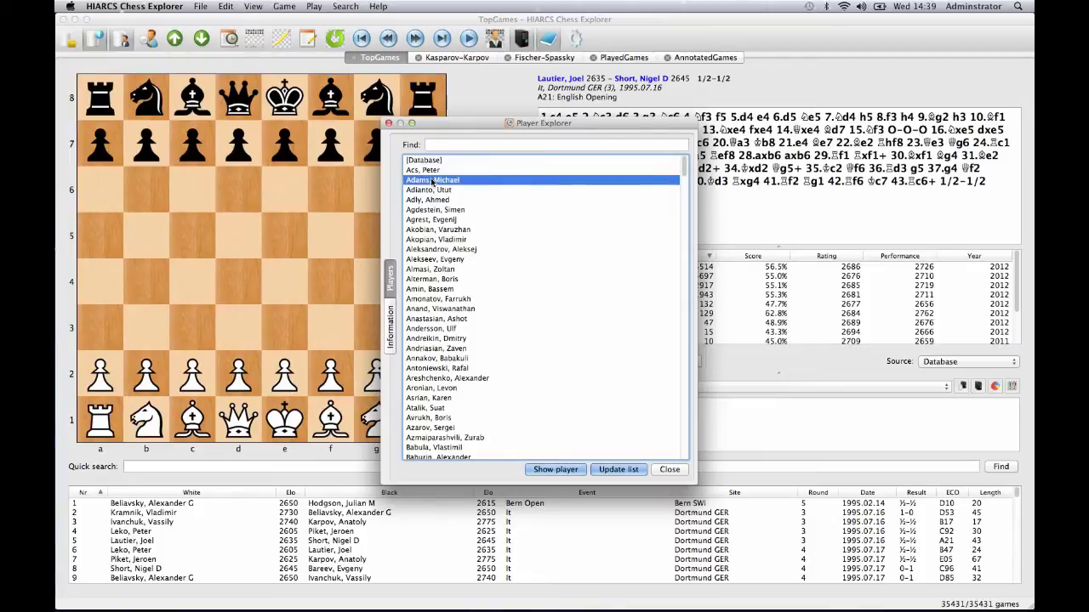
pyautogui.click(557, 469)
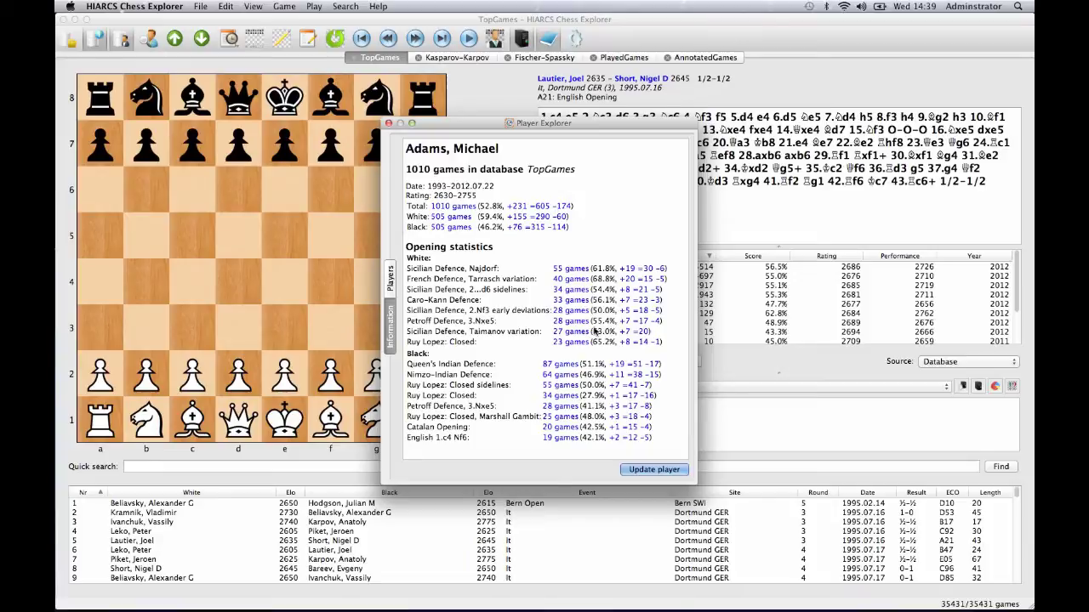
pyautogui.click(624, 312)
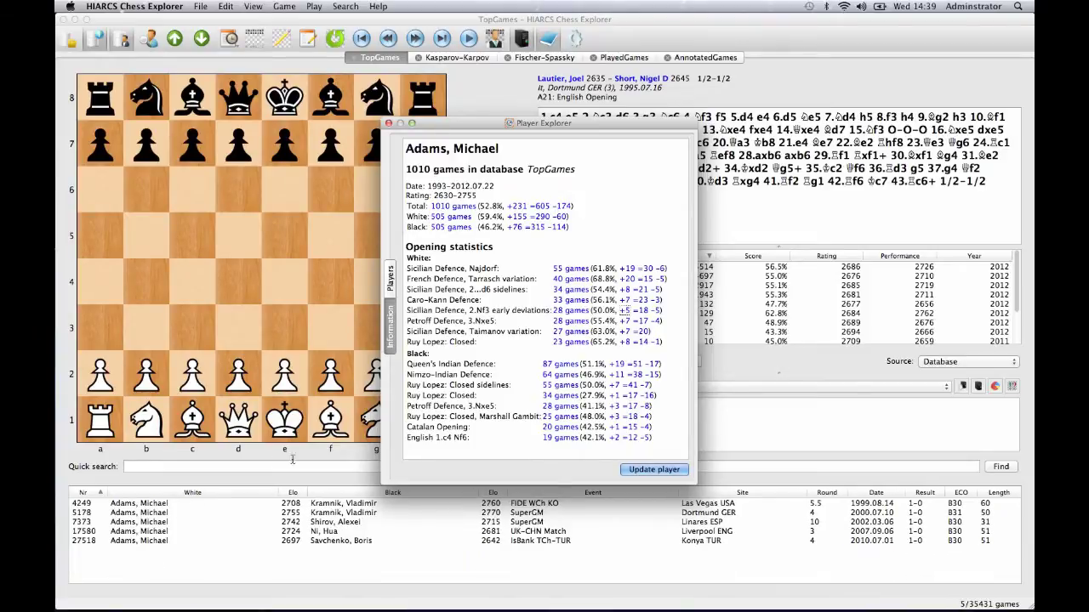
# Step: Return to the player list, show [Database] statistics again, and close the Player Explorer
pyautogui.click(393, 277)
pyautogui.doubleClick(444, 163)
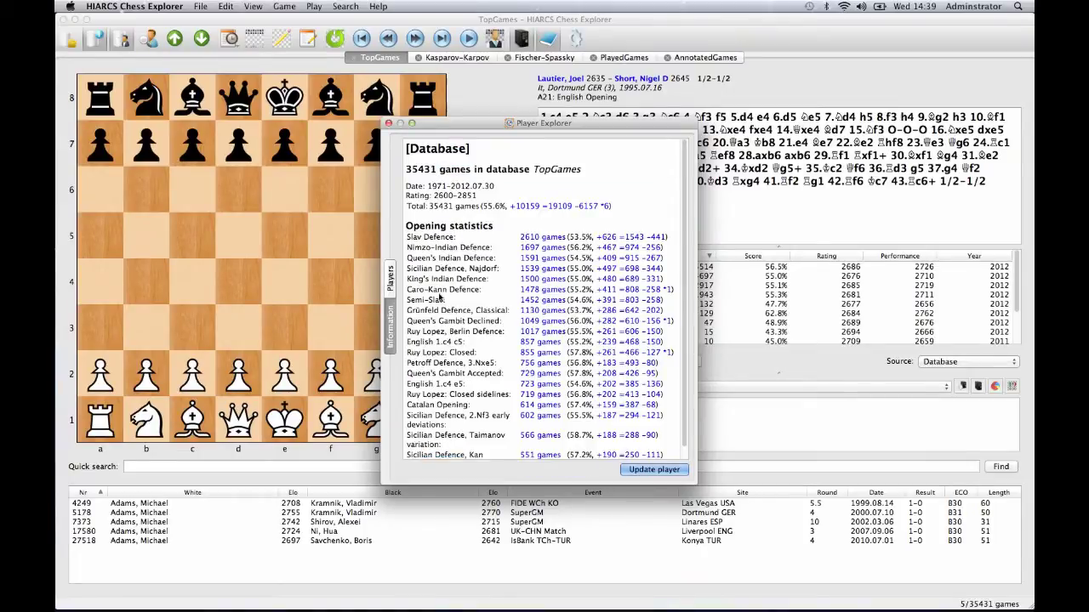
pyautogui.click(388, 122)
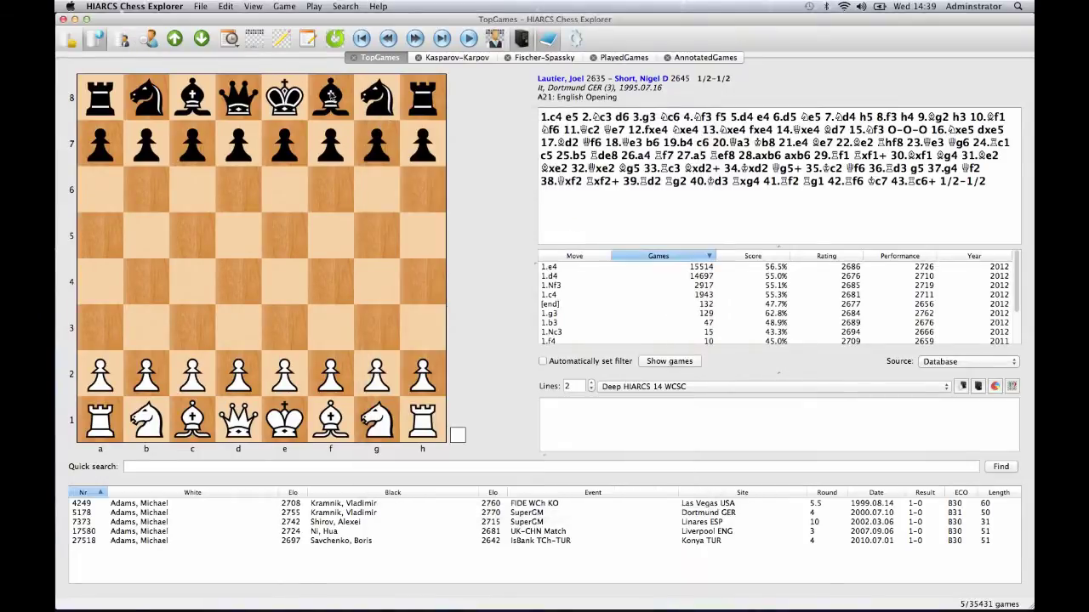
# Step: Run a header search for the autocompleted White player starting with 'K', dated 2000.01.01–2012.12.31
pyautogui.click(147, 38)
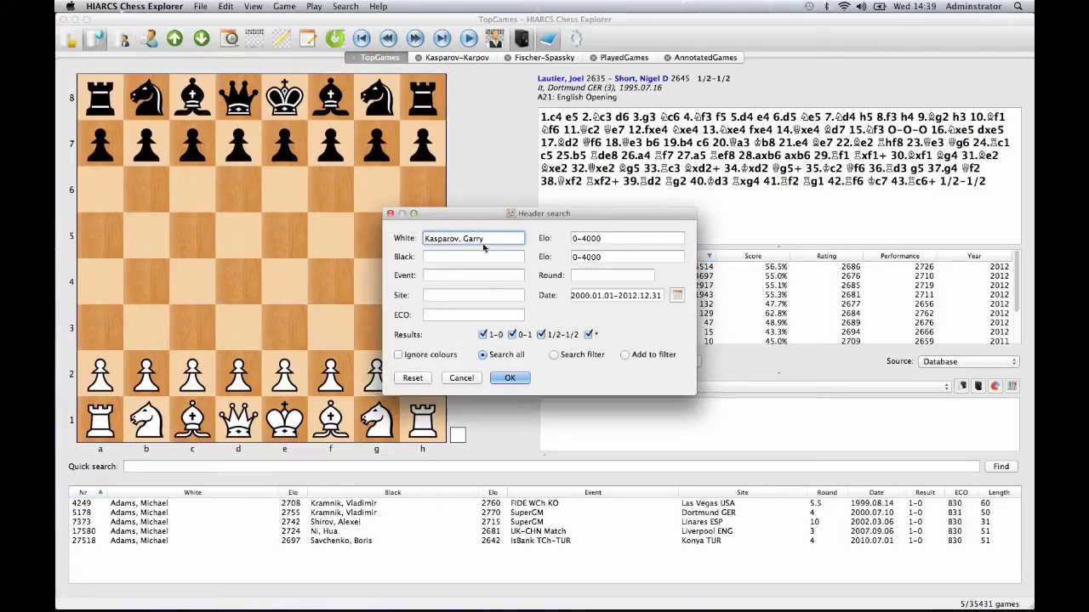
pyautogui.moveTo(489, 238); pyautogui.dragTo(423, 239)
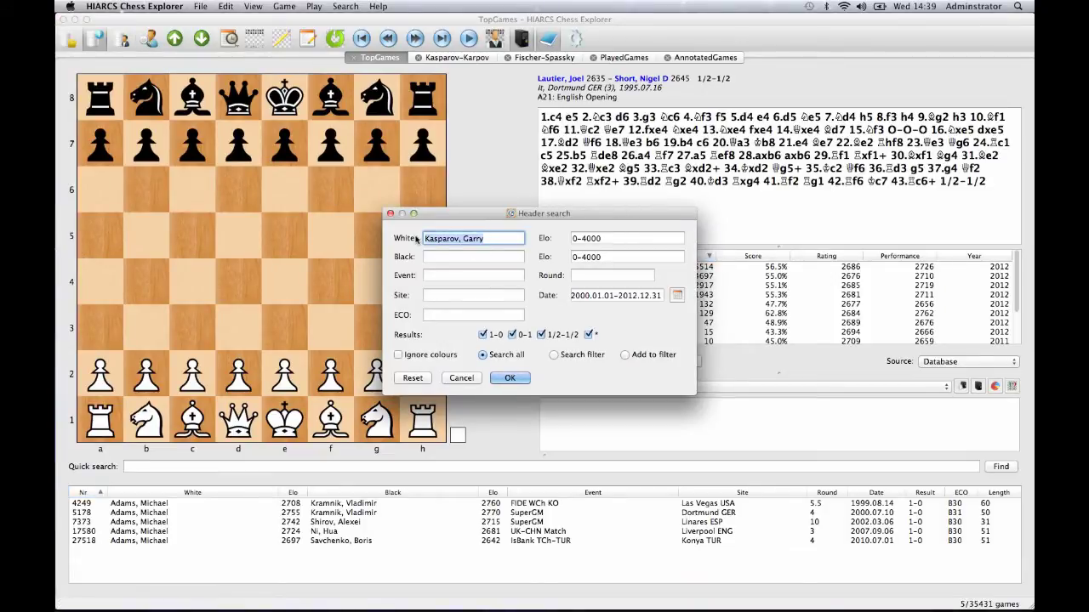
pyautogui.write('K')
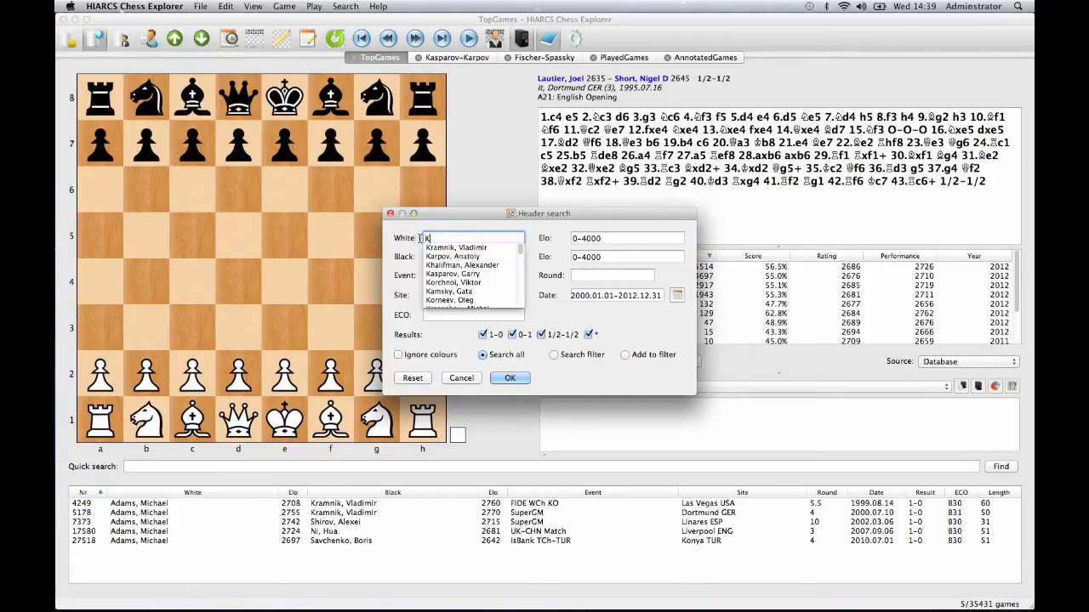
pyautogui.click(460, 274)
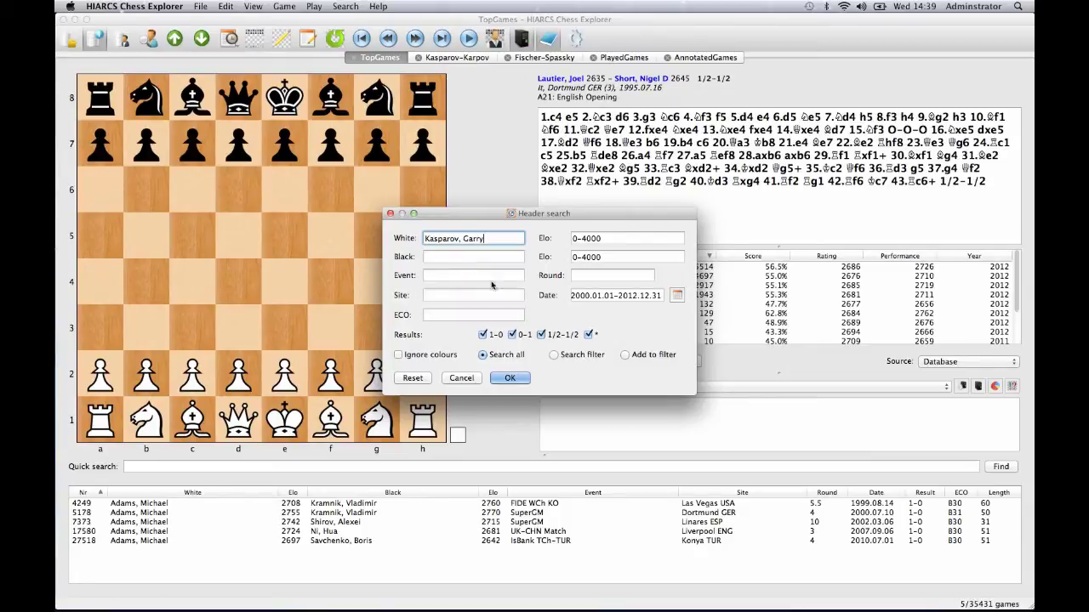
pyautogui.click(676, 296)
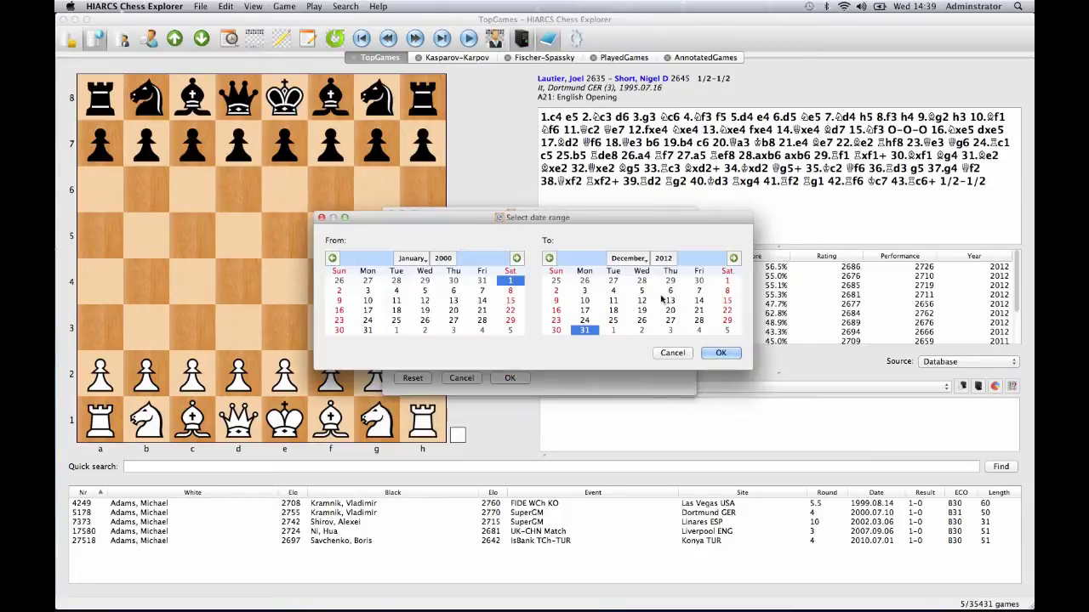
pyautogui.click(672, 353)
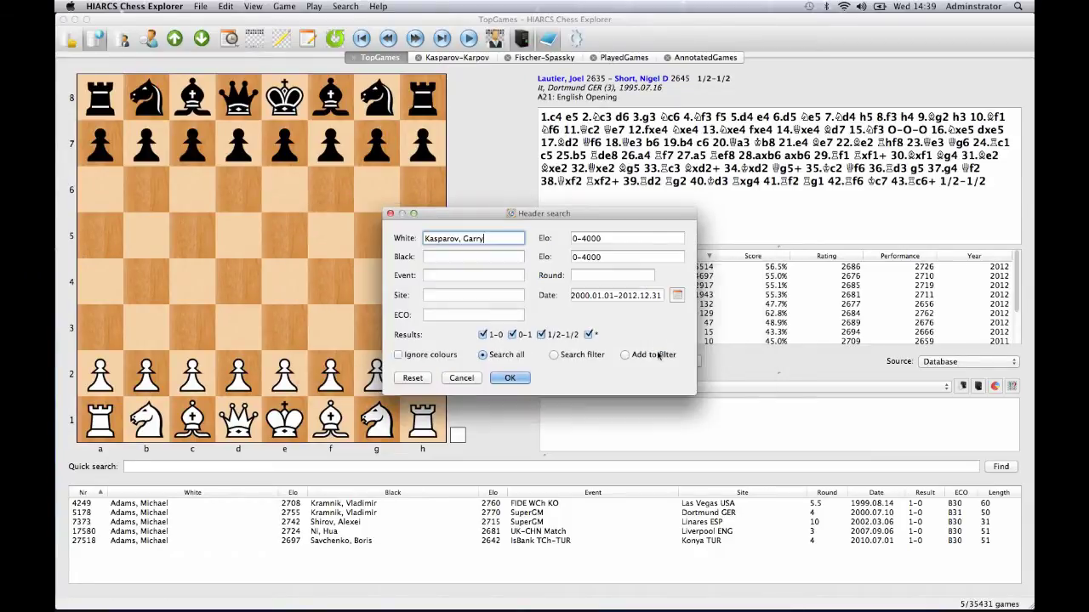
pyautogui.click(510, 378)
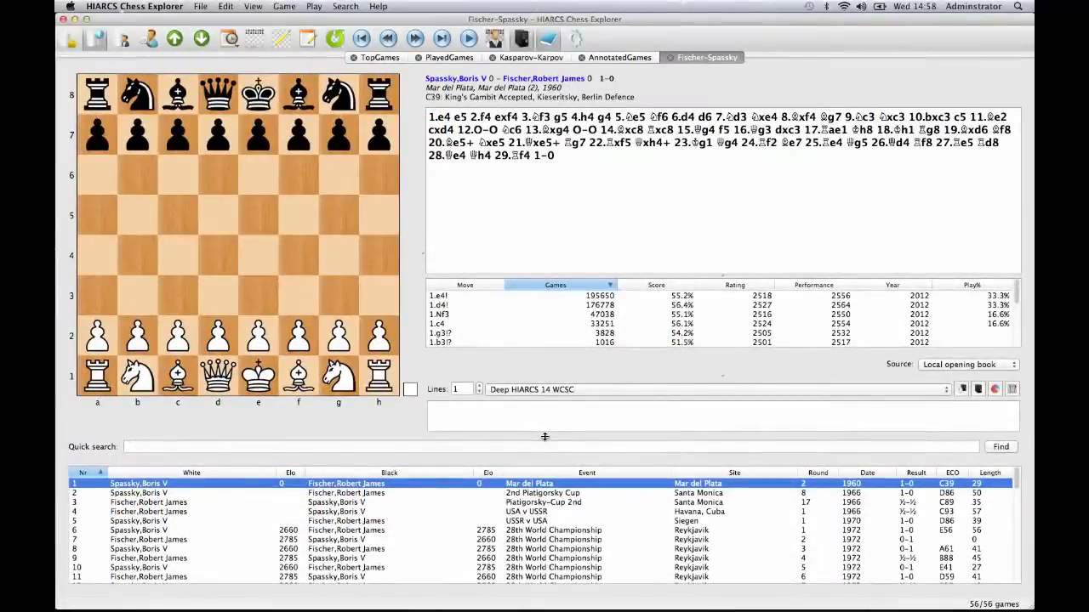
# Step: Hide the games list, analysis and opening explorer panels, widen the board, and open board preferences
pyautogui.moveTo(421, 253); pyautogui.dragTo(535, 260)
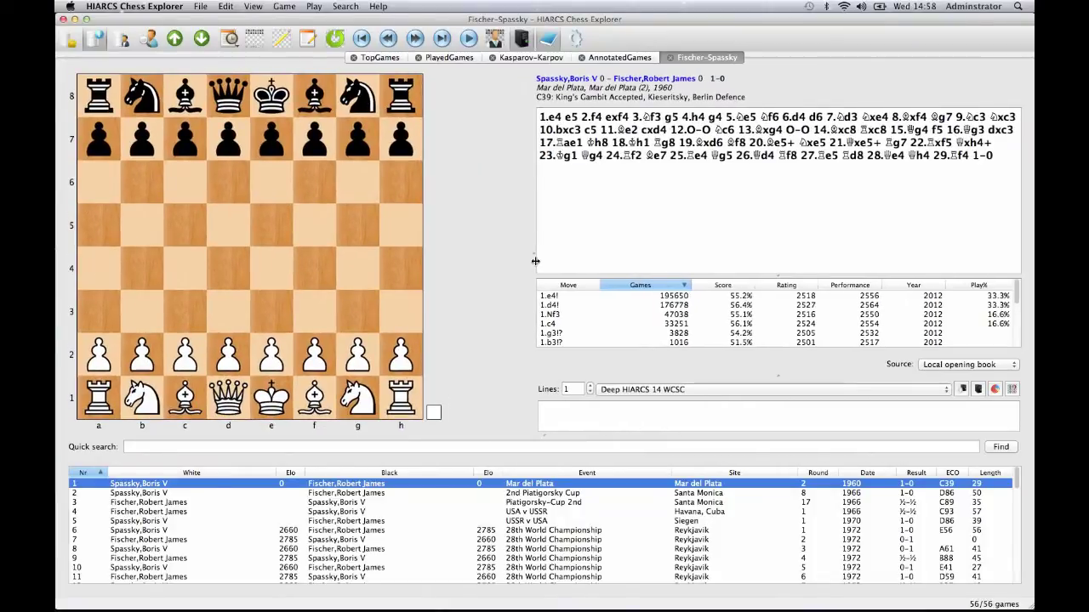
pyautogui.moveTo(776, 375)
pyautogui.mouseDown()
pyautogui.moveTo(776, 336)
pyautogui.moveTo(776, 376)
pyautogui.mouseUp()
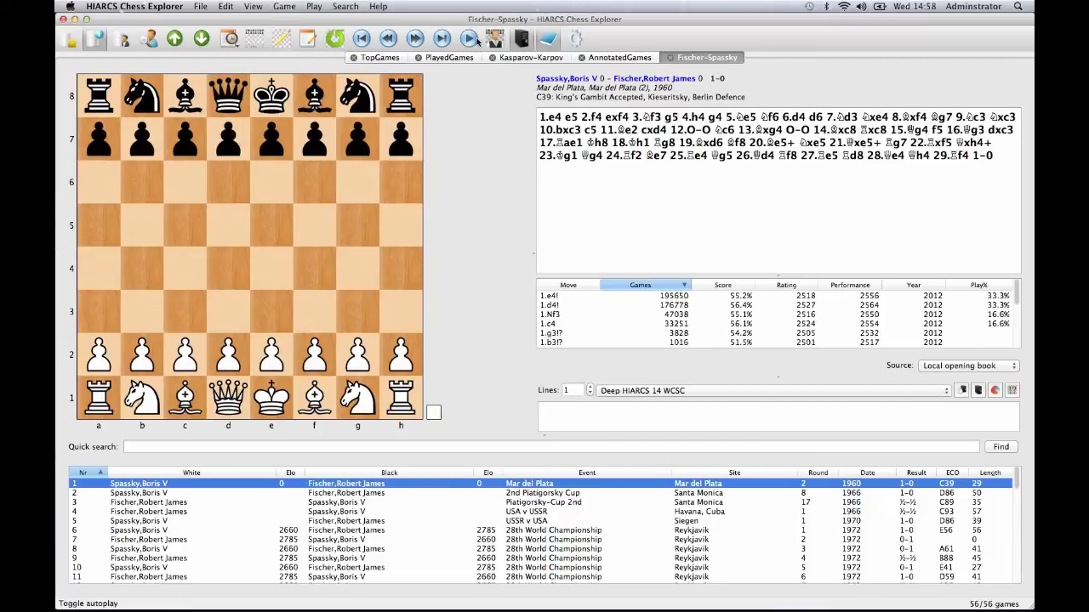
pyautogui.click(97, 40)
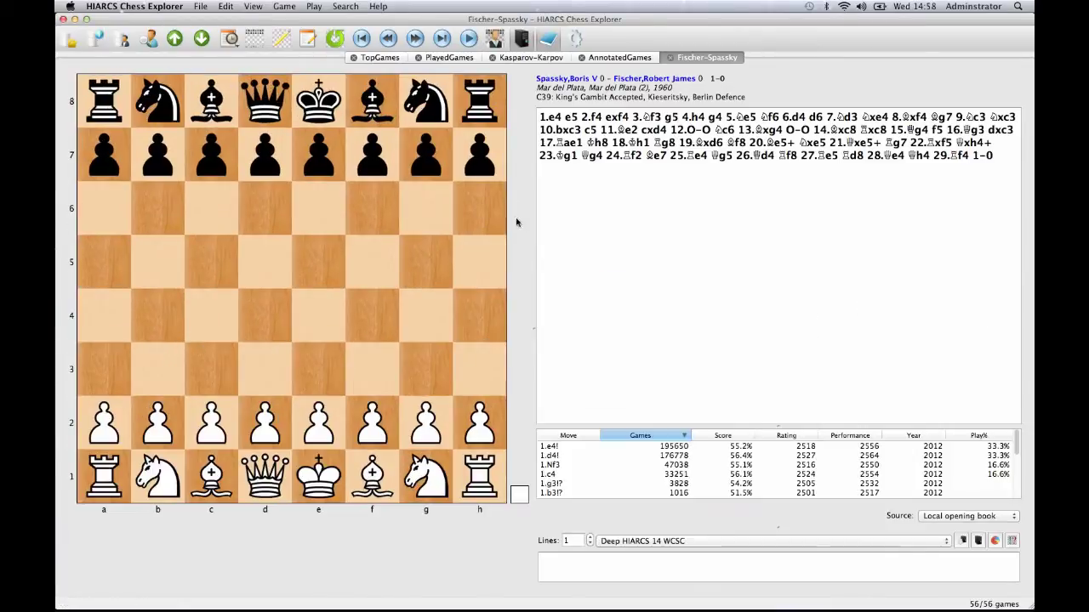
pyautogui.click(527, 41)
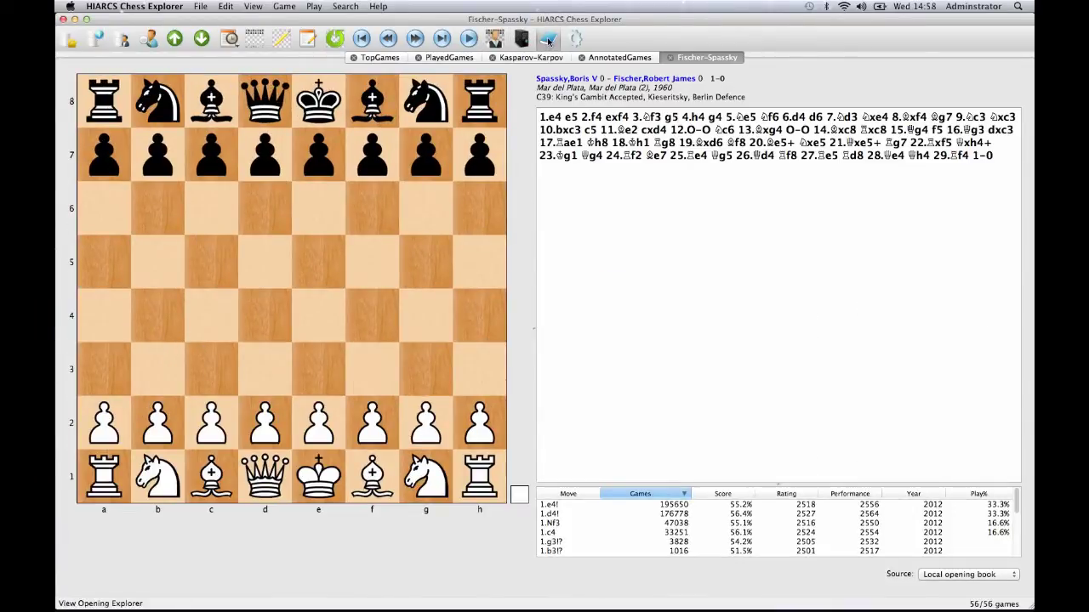
pyautogui.click(549, 39)
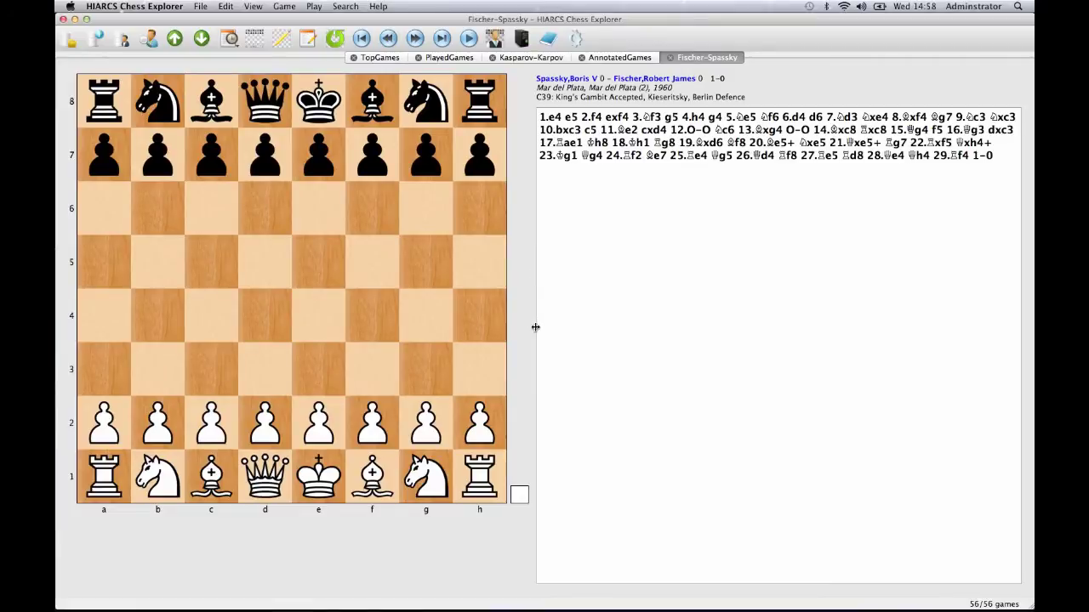
pyautogui.moveTo(535, 328); pyautogui.dragTo(626, 335)
pyautogui.click(576, 38)
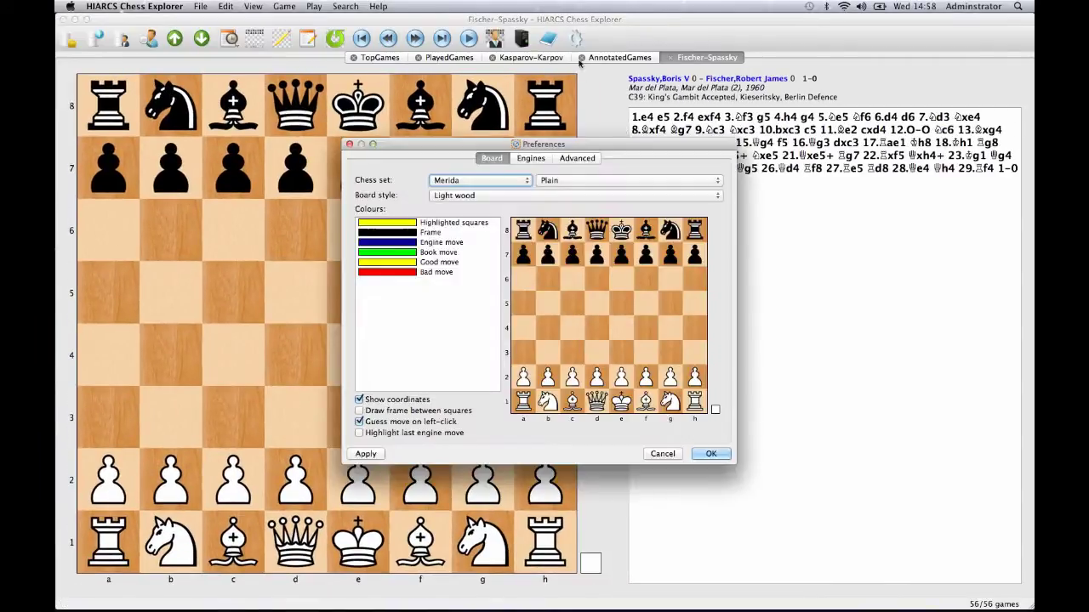
# Step: Apply the USCF piece set with Black marble board style, after briefly trying Green marble
pyautogui.click(466, 182)
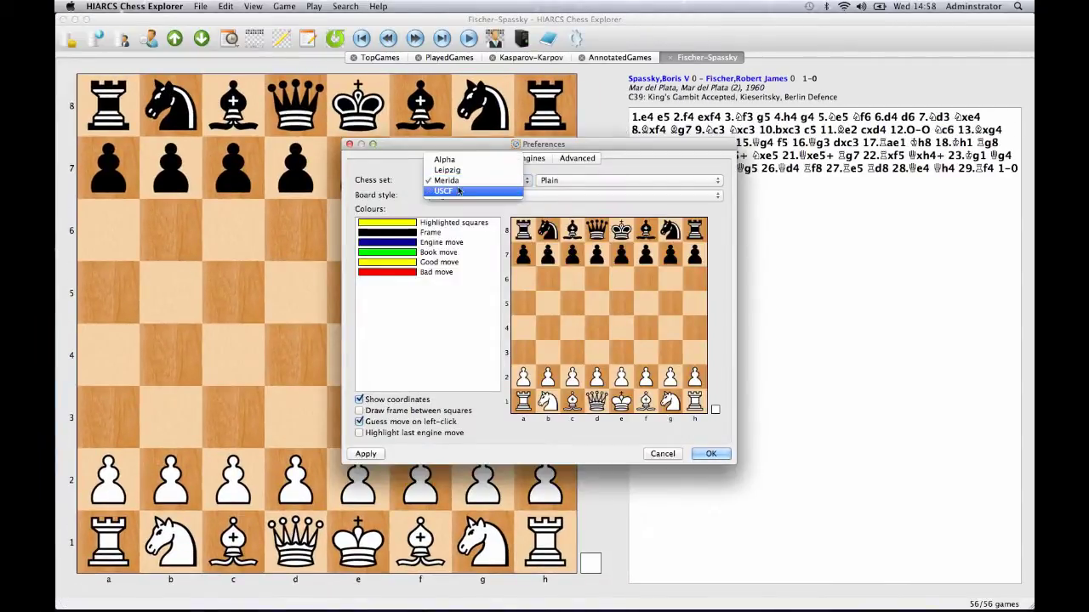
pyautogui.click(459, 191)
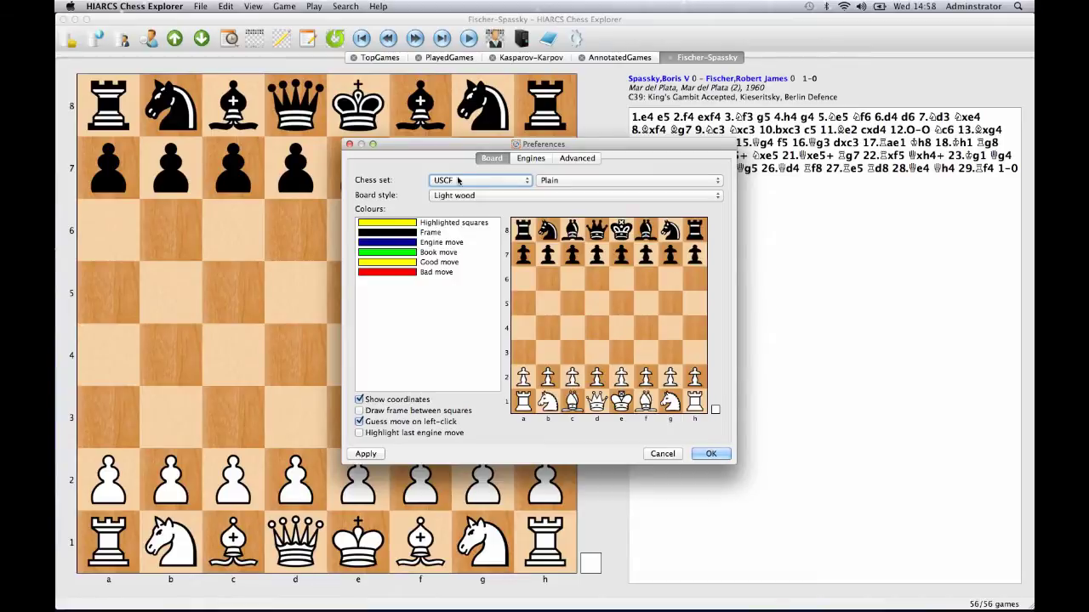
pyautogui.click(563, 196)
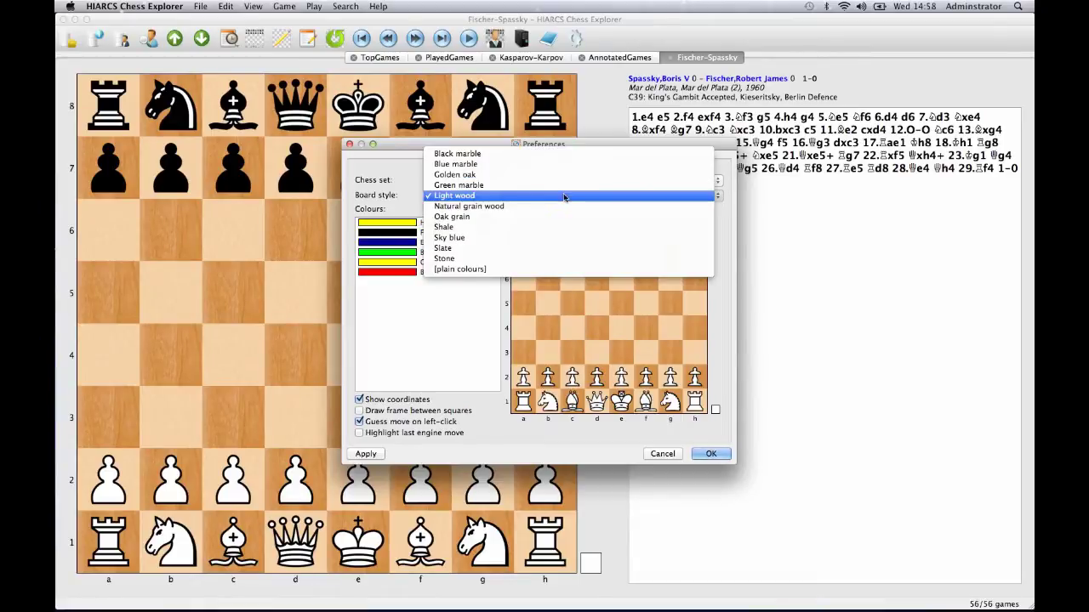
pyautogui.click(485, 185)
pyautogui.click(591, 198)
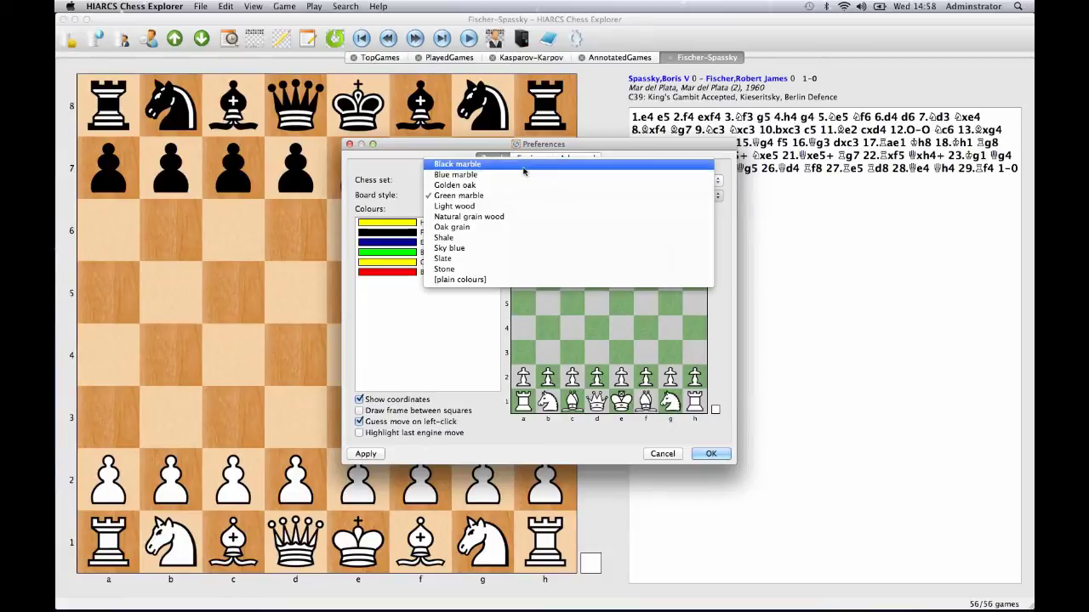
pyautogui.click(523, 165)
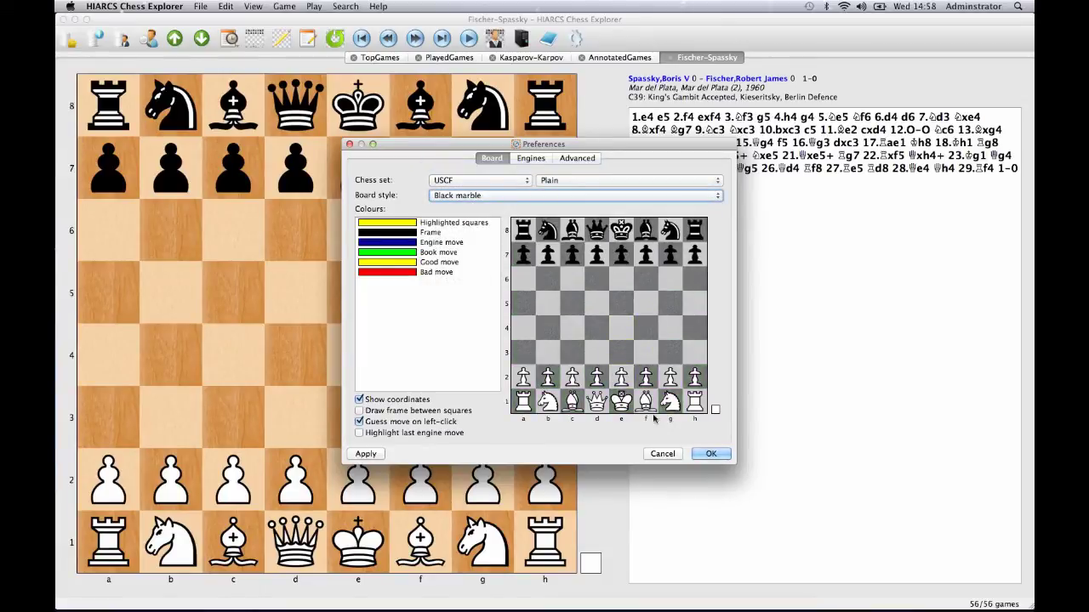
pyautogui.click(709, 454)
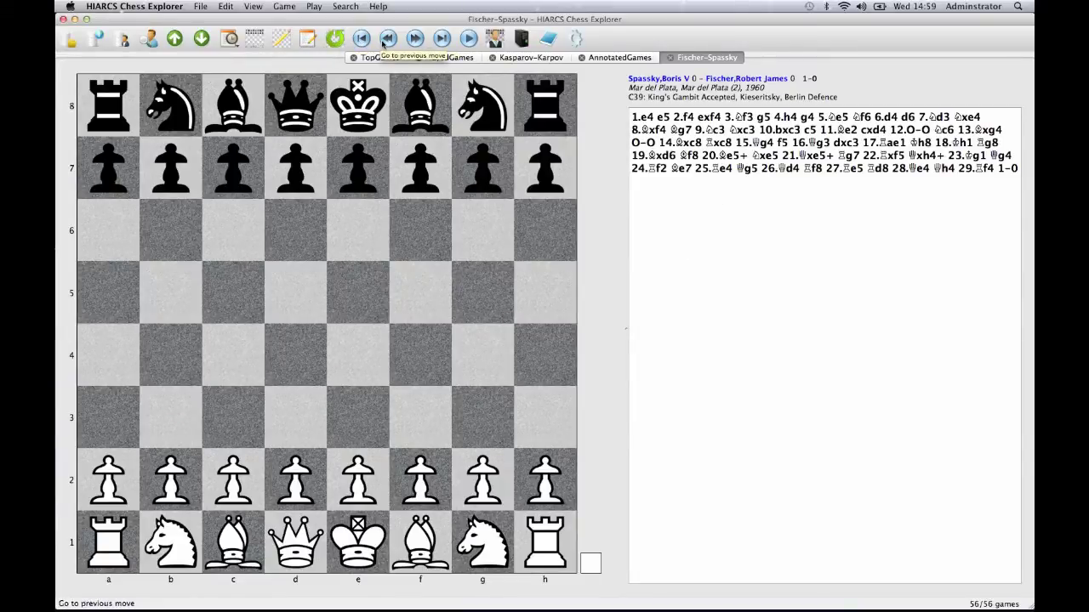
# Step: Bring back the engine analysis panel and the games list
pyautogui.click(222, 7)
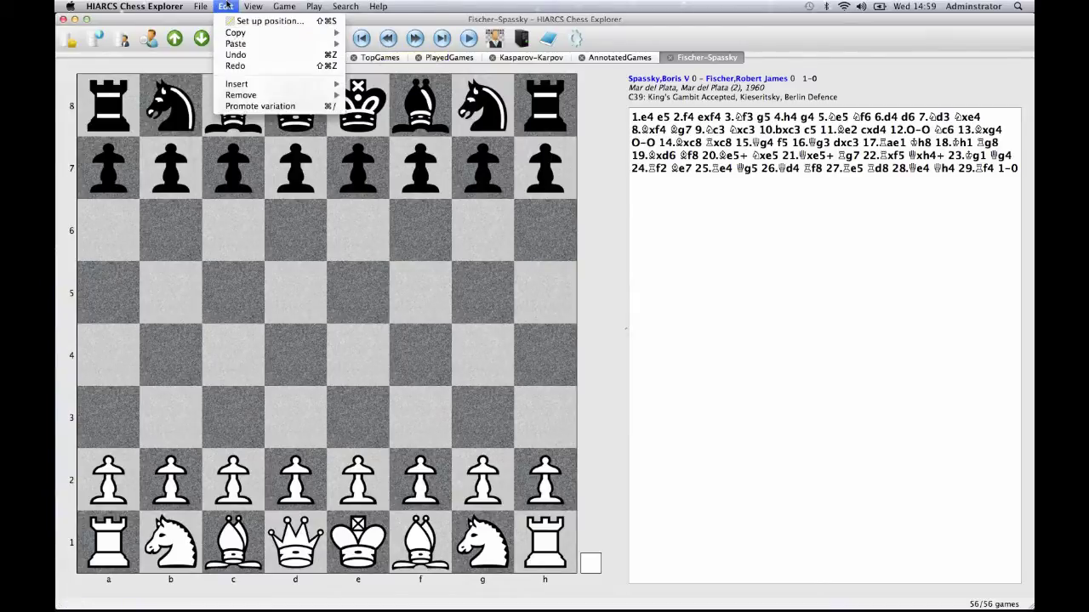
pyautogui.moveTo(359, 8)
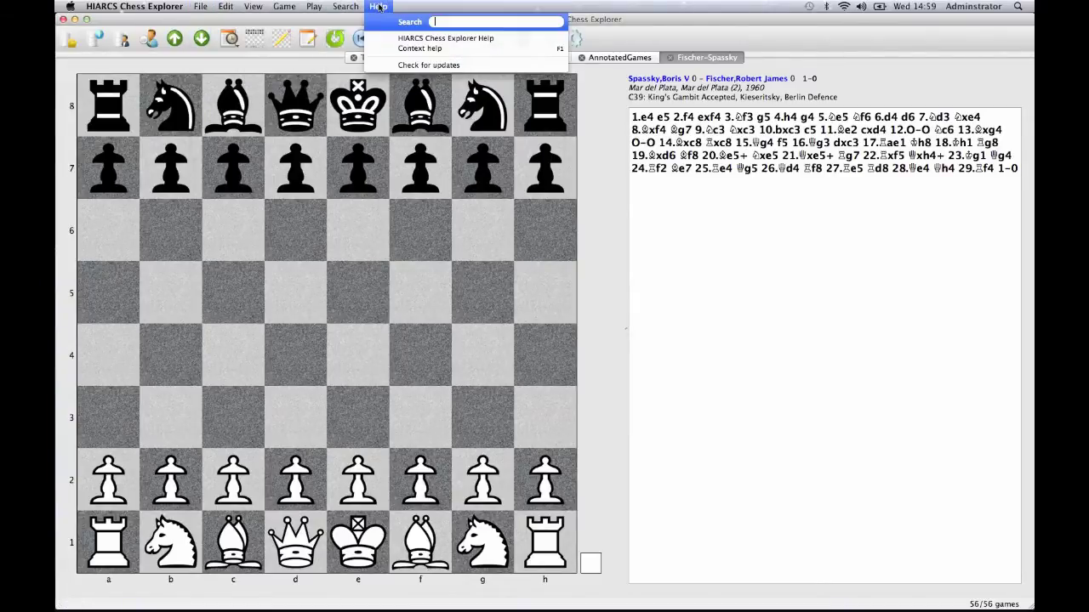
pyautogui.click(417, 48)
pyautogui.click(523, 40)
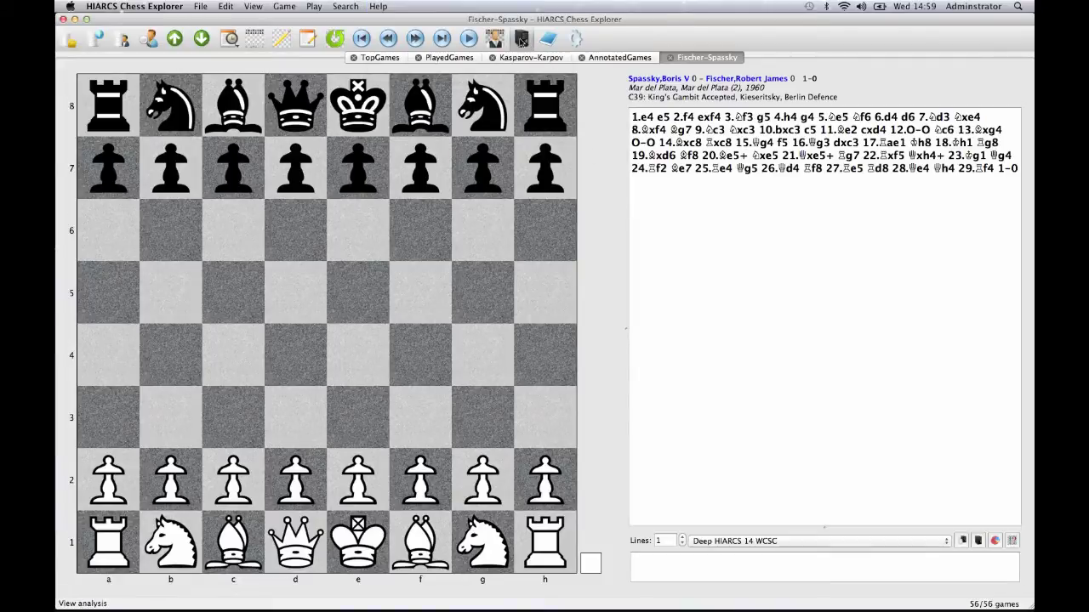
pyautogui.click(96, 39)
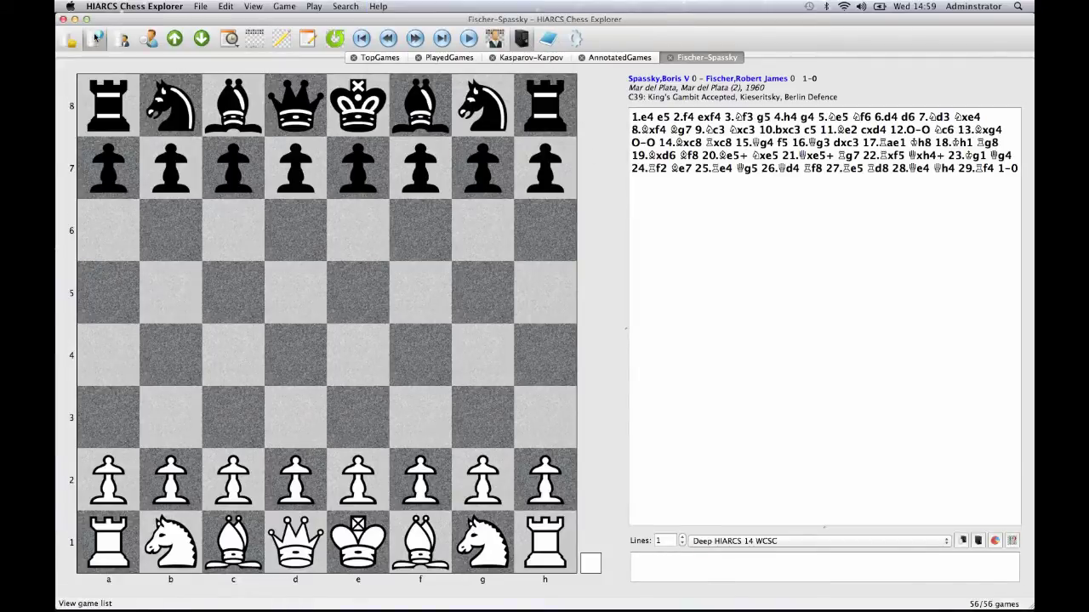
# Step: Sort by length, load game 28 at its final move 59.Kd6, and show endgame database results
pyautogui.click(988, 474)
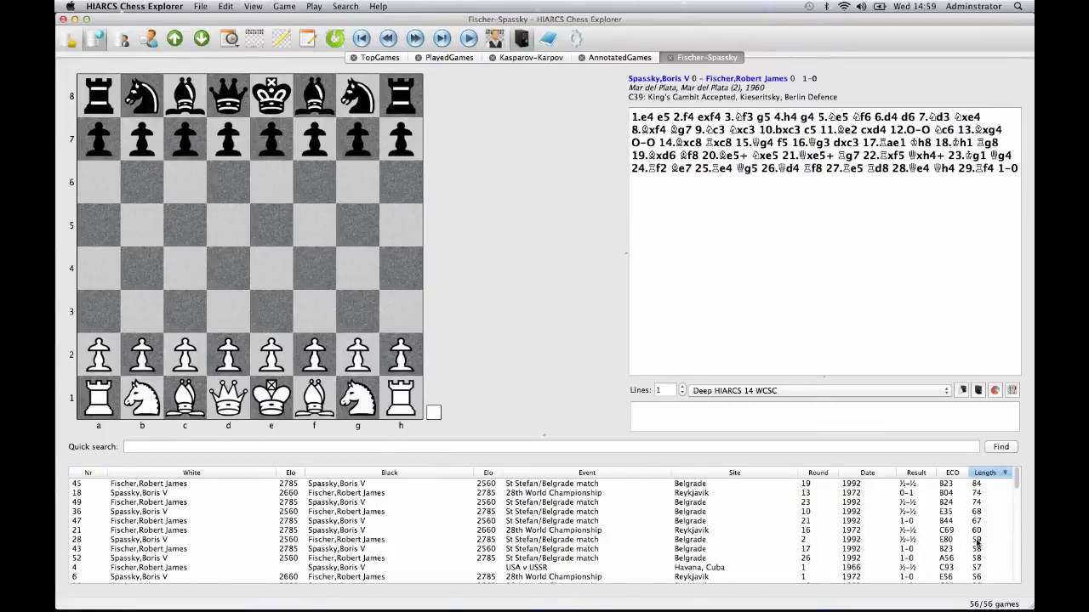
pyautogui.click(978, 541)
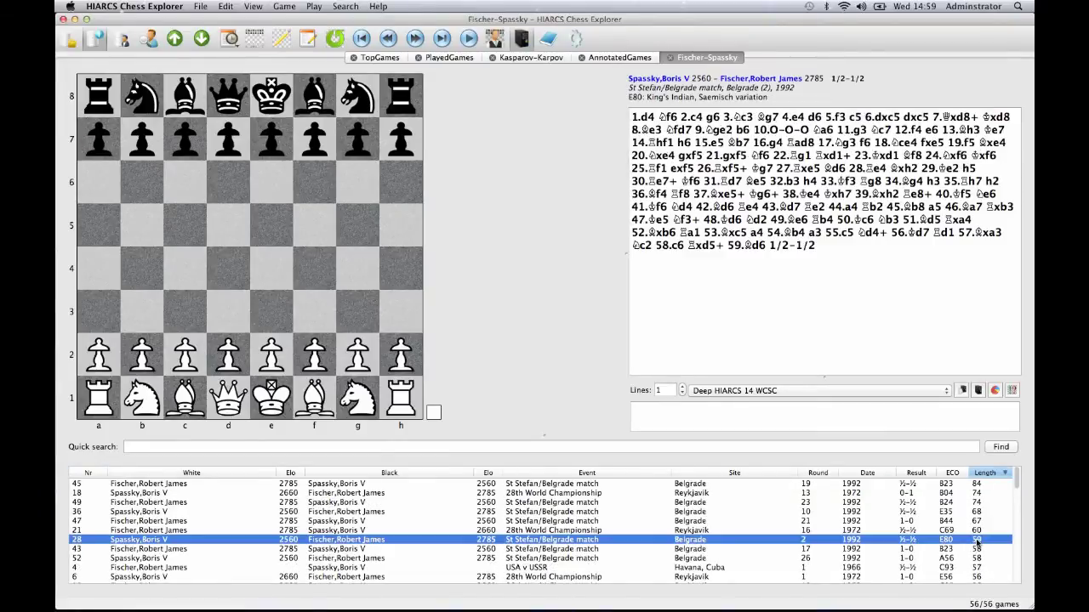
pyautogui.click(757, 247)
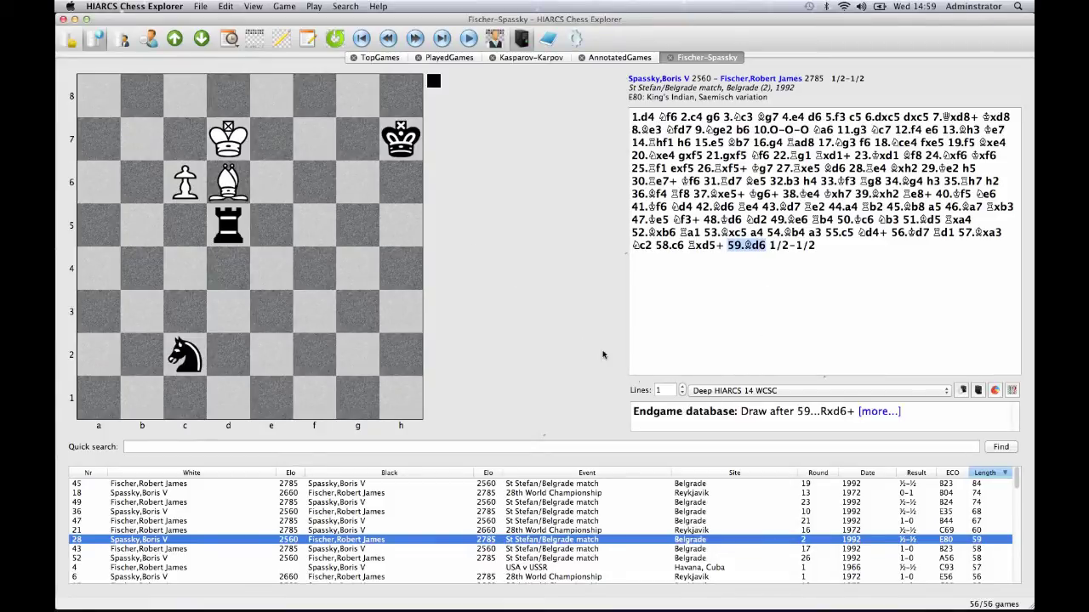
pyautogui.click(877, 411)
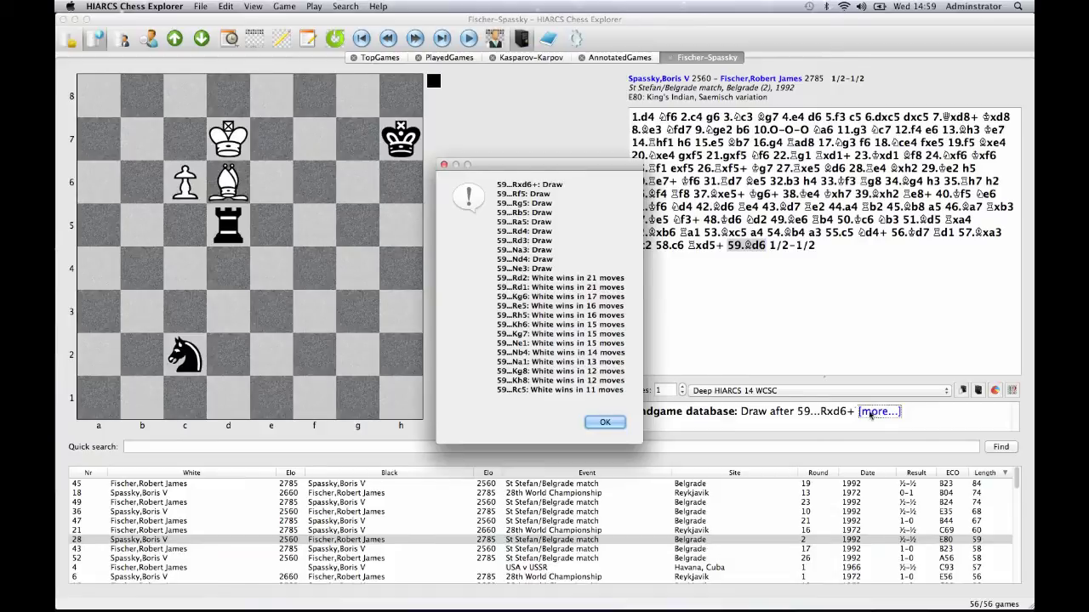